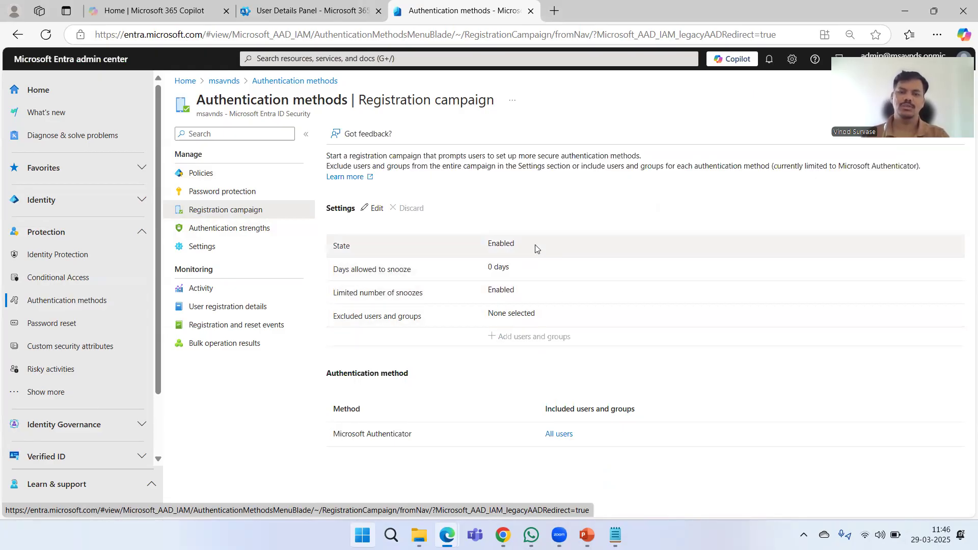
- Put the registration campaign settings into edit mode, glance at Learn more, and expand the State options
{"action": "left_click", "coordinate": [377, 209]}
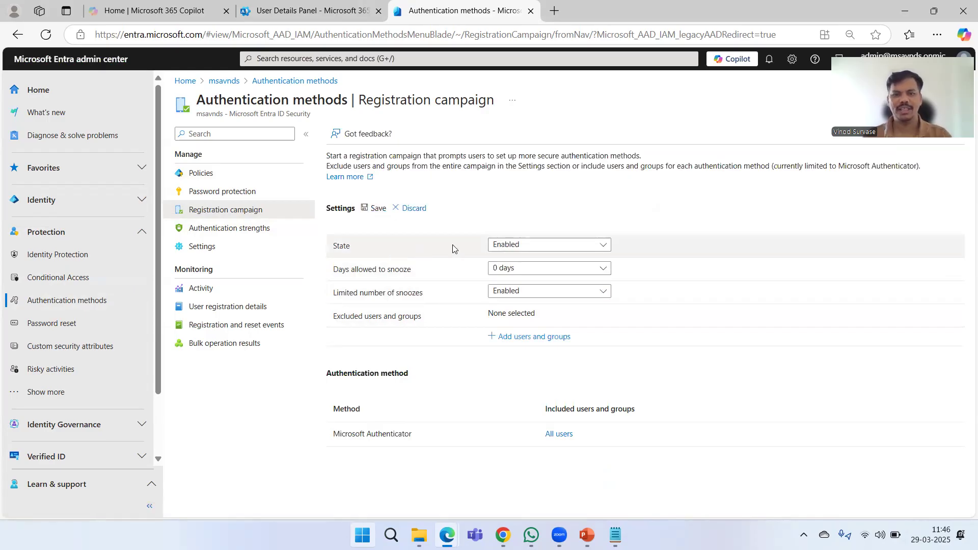
{"action": "left_click", "coordinate": [553, 180]}
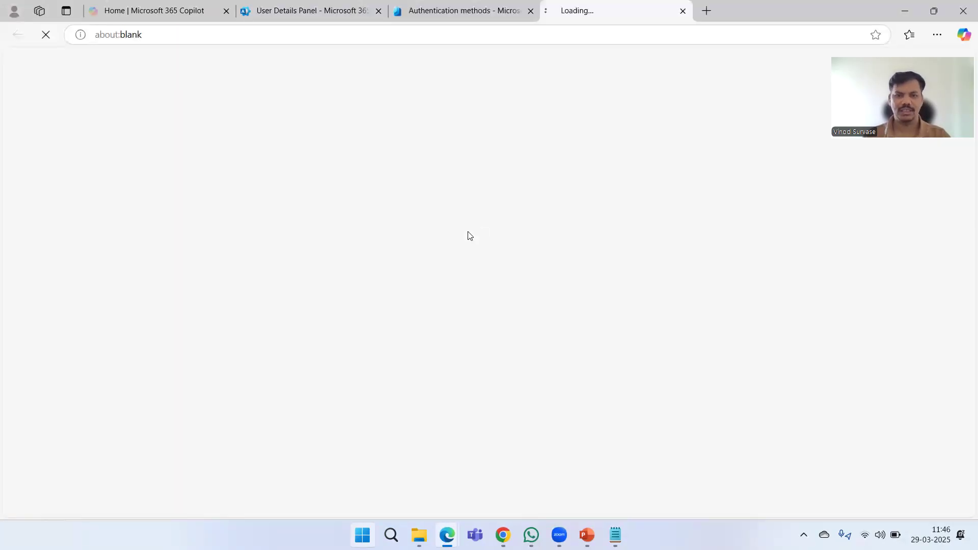
{"action": "left_click", "coordinate": [683, 11]}
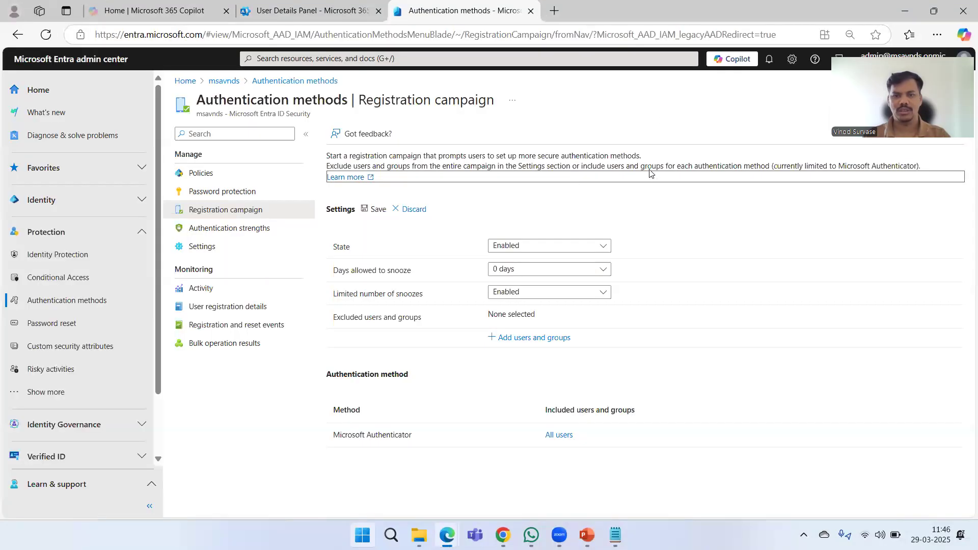
{"action": "left_click", "coordinate": [490, 209]}
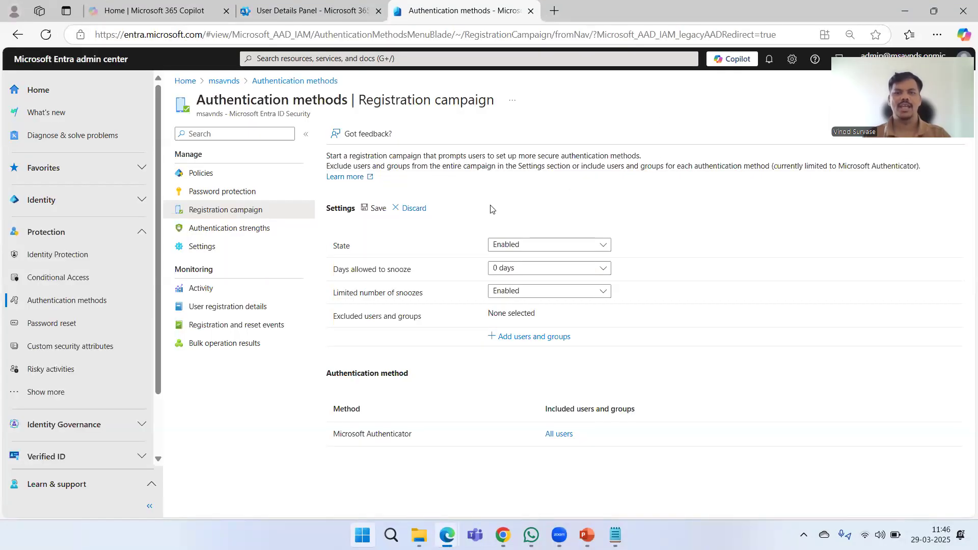
{"action": "left_click", "coordinate": [531, 246]}
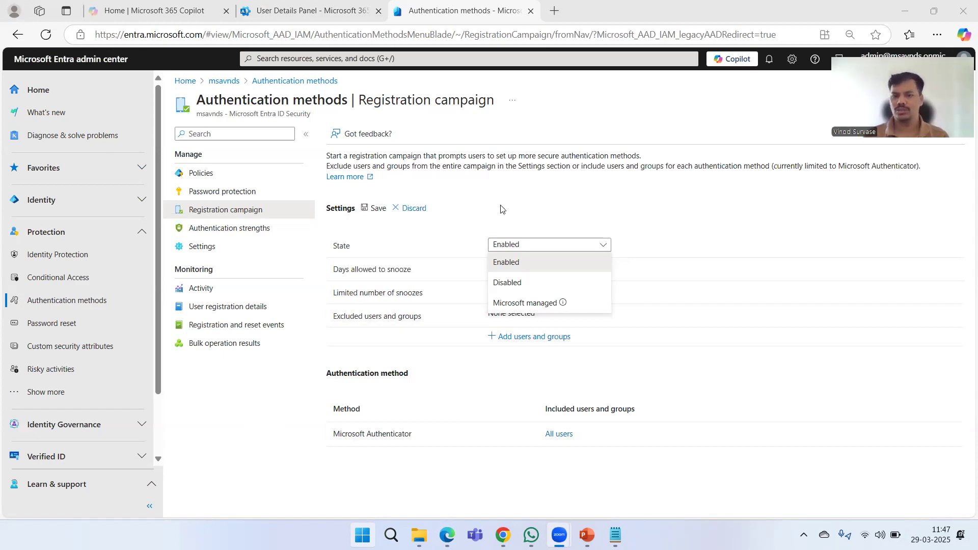
- Set the registration campaign State to Microsoft managed
{"action": "left_click", "coordinate": [518, 207]}
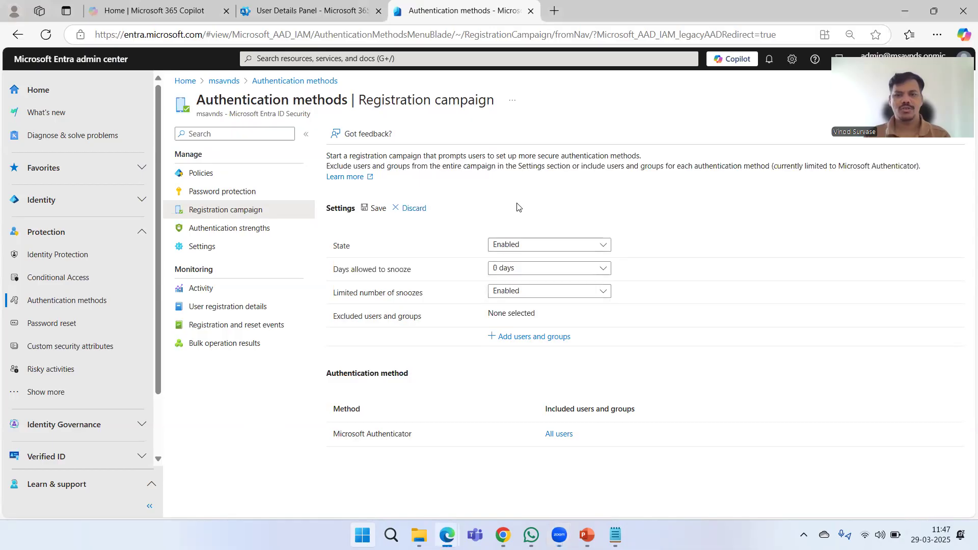
{"action": "left_click", "coordinate": [535, 245]}
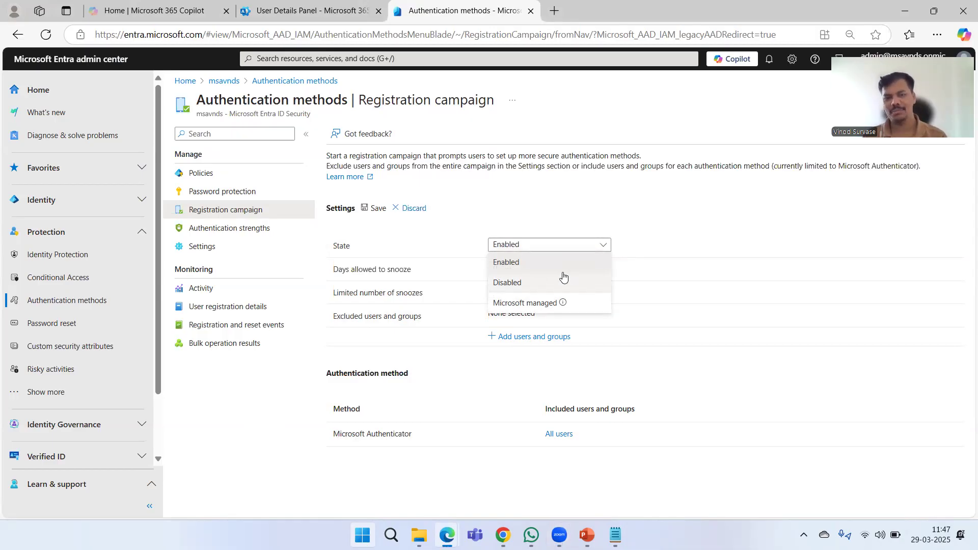
{"action": "left_click", "coordinate": [542, 302]}
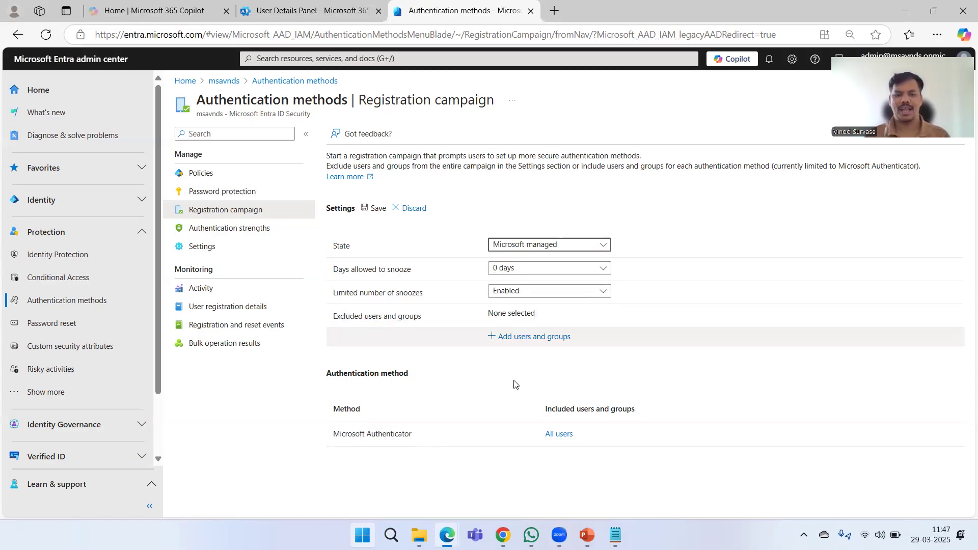
- Highlight the Microsoft Authenticator method and the Authentication method heading to point them out
{"action": "left_click_drag", "start_coordinate": [329, 436], "coordinate": [428, 442]}
{"action": "left_click_drag", "start_coordinate": [322, 431], "coordinate": [413, 448]}
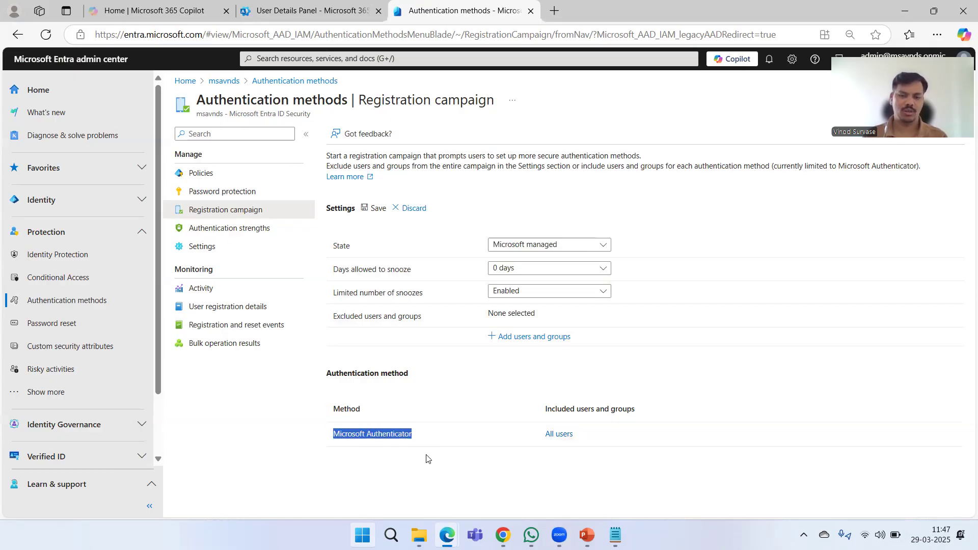
{"action": "left_click", "coordinate": [404, 461]}
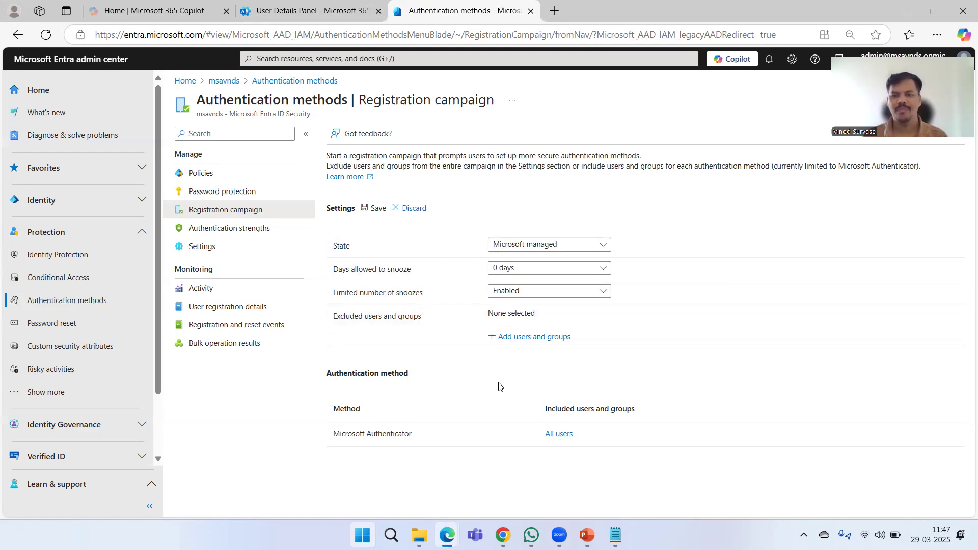
{"action": "left_click_drag", "start_coordinate": [329, 374], "coordinate": [416, 383]}
{"action": "left_click", "coordinate": [423, 475]}
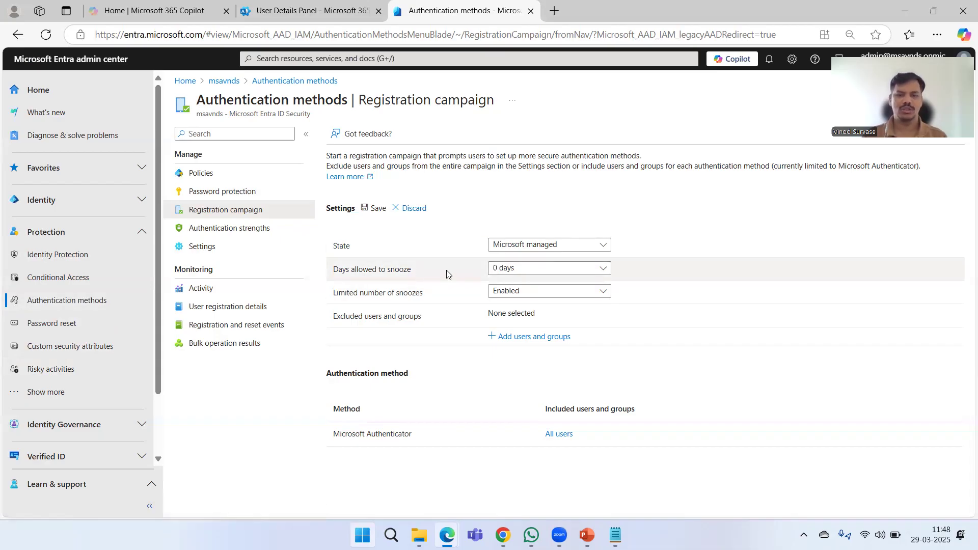
{"action": "left_click", "coordinate": [502, 268]}
{"action": "scroll", "coordinate": [558, 360], "scroll_direction": "down", "scroll_amount": 2}
{"action": "scroll", "coordinate": [554, 460], "scroll_direction": "up", "scroll_amount": 2}
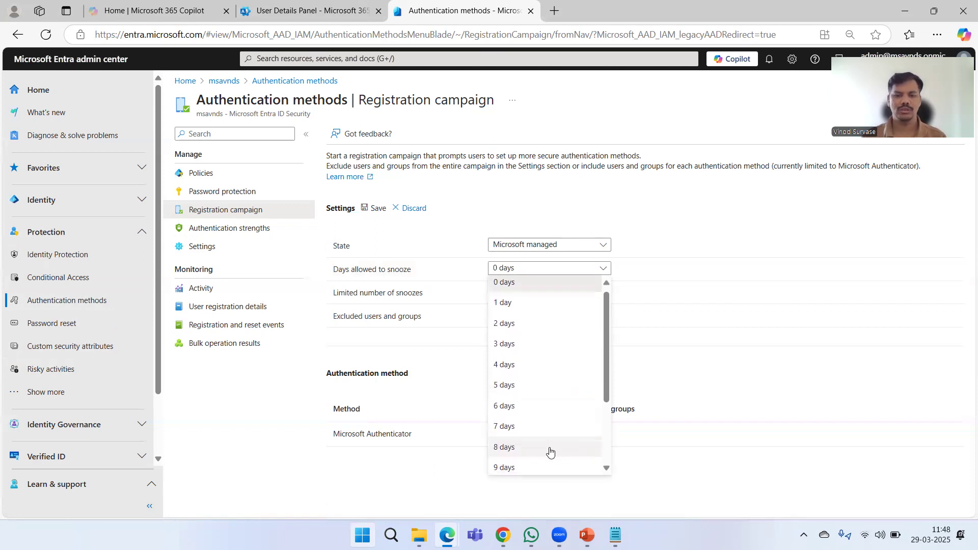
{"action": "scroll", "coordinate": [549, 453], "scroll_direction": "down", "scroll_amount": 2}
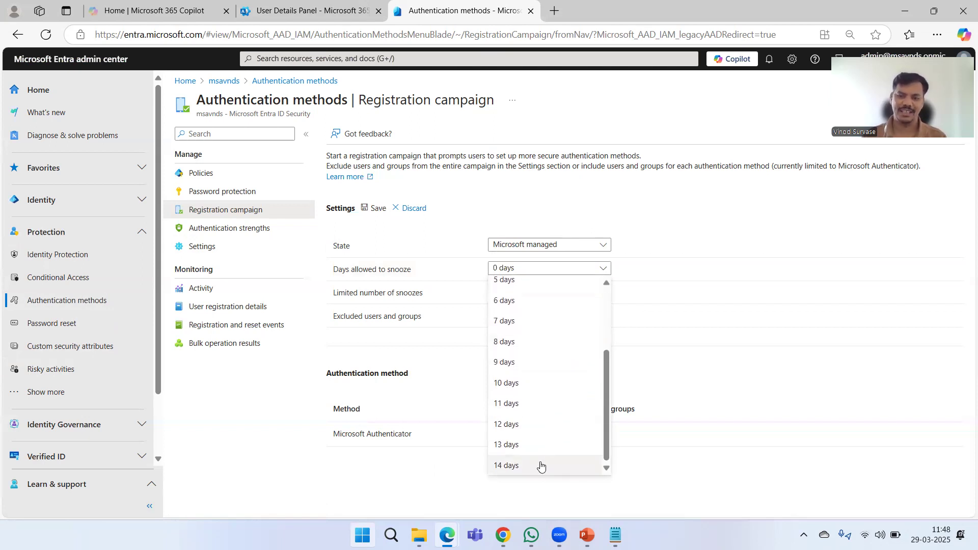
{"action": "scroll", "coordinate": [551, 387], "scroll_direction": "up", "scroll_amount": 2}
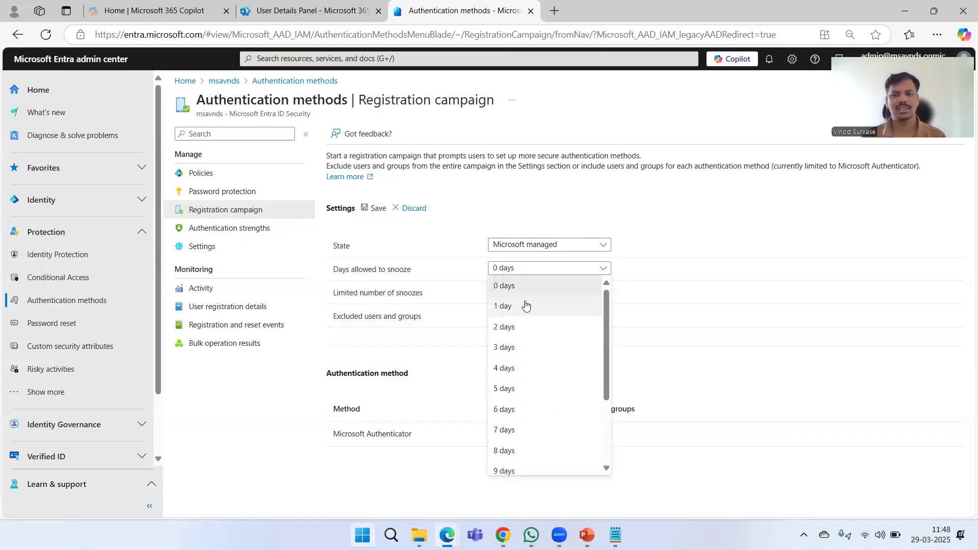
{"action": "left_click", "coordinate": [422, 297]}
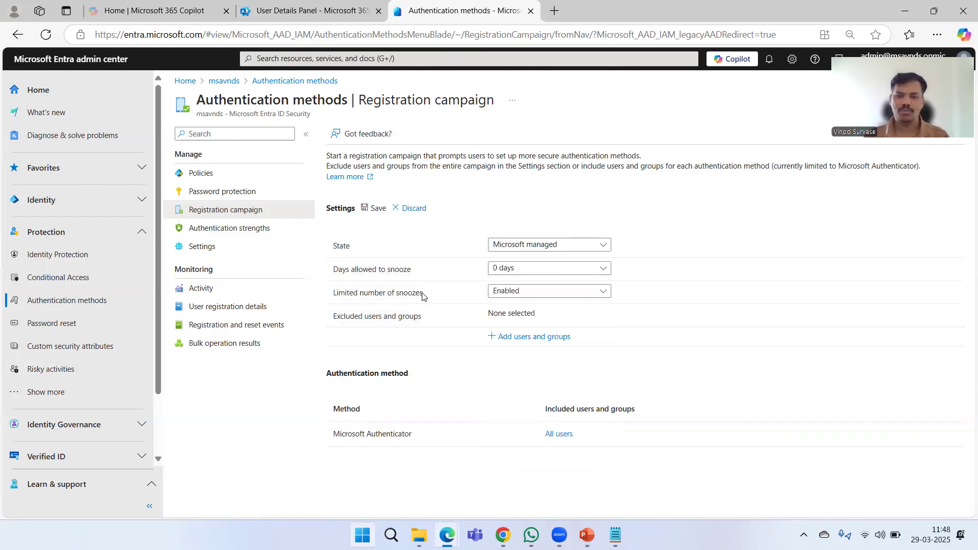
{"action": "left_click", "coordinate": [516, 276]}
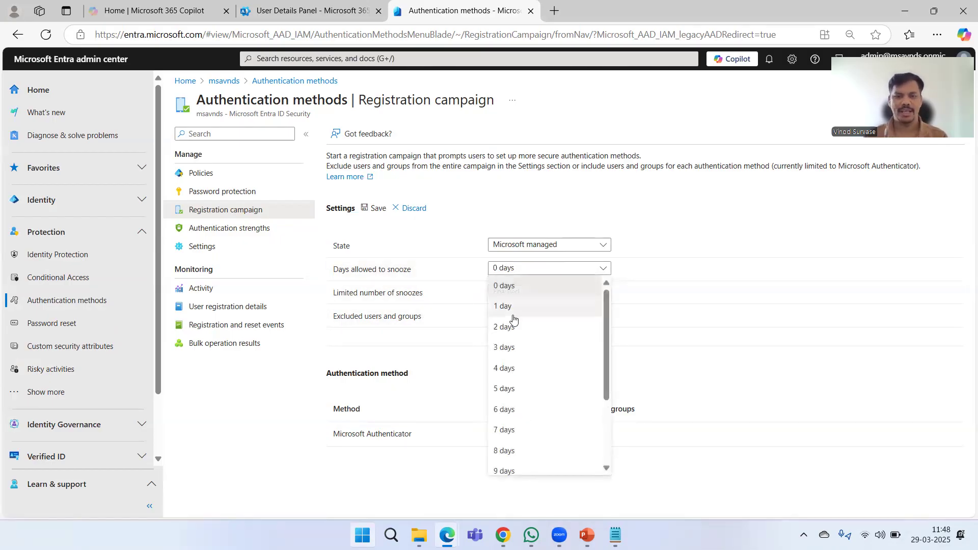
{"action": "left_click", "coordinate": [513, 313]}
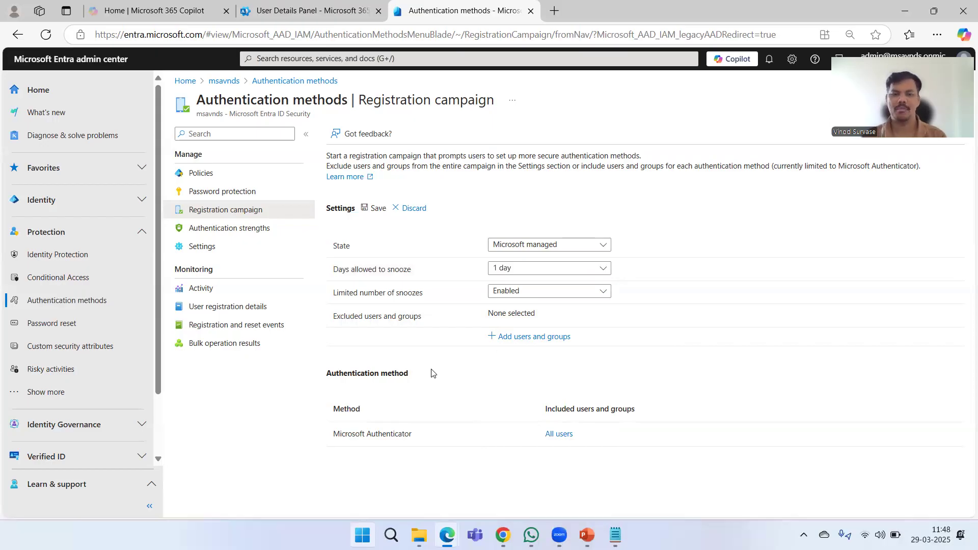
{"action": "left_click", "coordinate": [548, 274]}
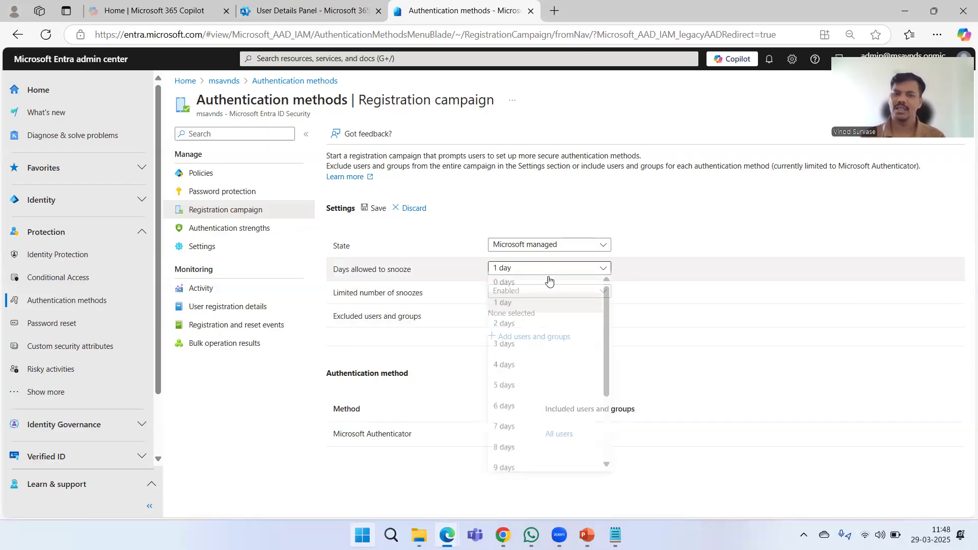
{"action": "left_click", "coordinate": [427, 360]}
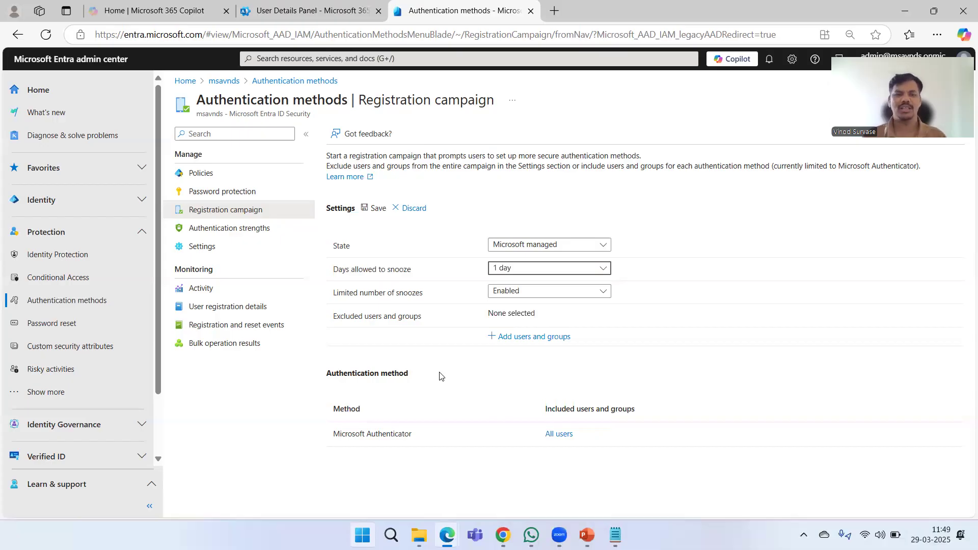
{"action": "left_click", "coordinate": [500, 267]}
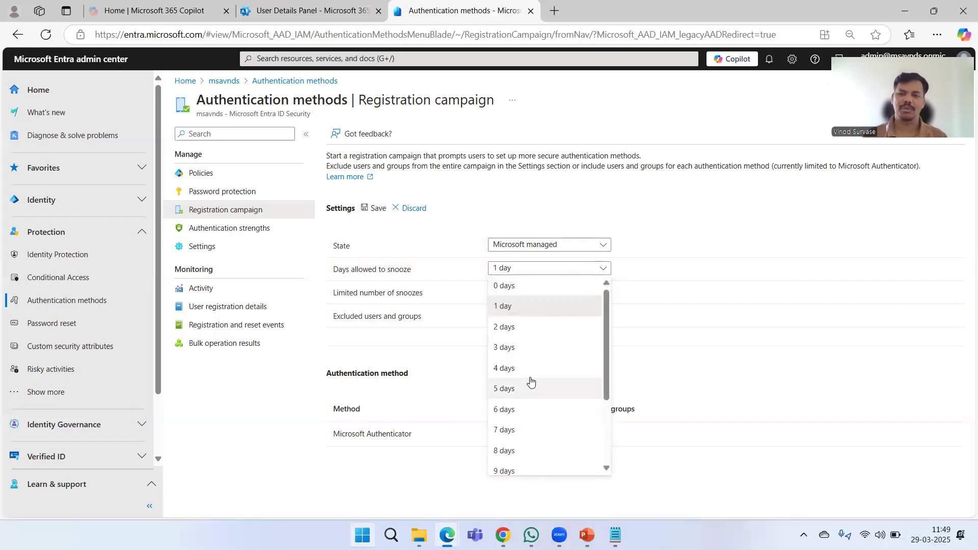
{"action": "scroll", "coordinate": [575, 376], "scroll_direction": "down", "scroll_amount": 2}
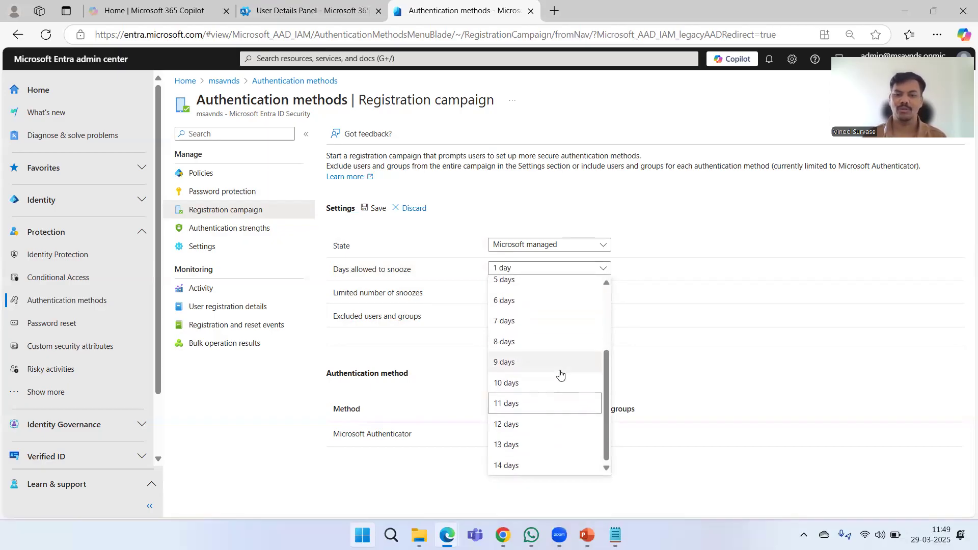
{"action": "scroll", "coordinate": [559, 357], "scroll_direction": "up", "scroll_amount": 2}
{"action": "scroll", "coordinate": [555, 351], "scroll_direction": "down", "scroll_amount": 2}
{"action": "scroll", "coordinate": [556, 354], "scroll_direction": "up", "scroll_amount": 2}
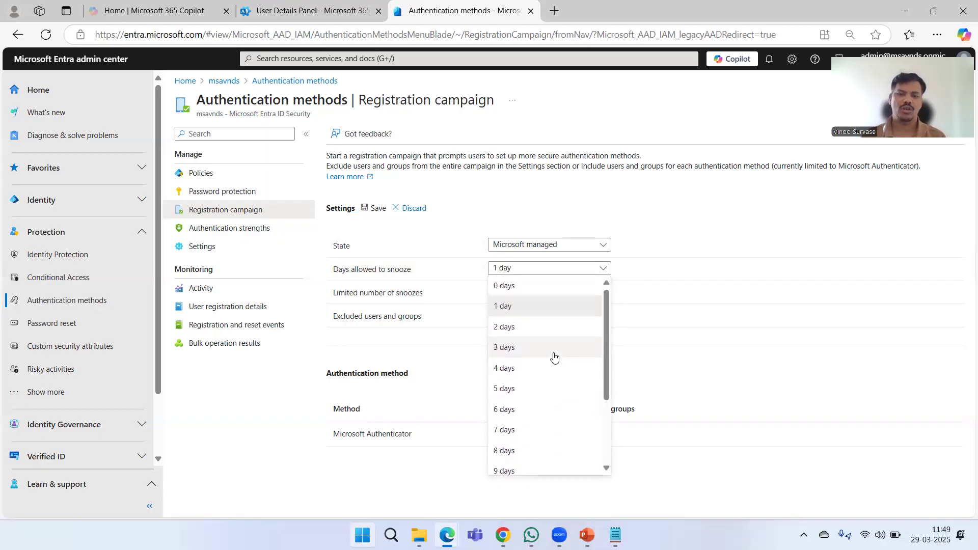
{"action": "scroll", "coordinate": [554, 360], "scroll_direction": "down", "scroll_amount": 2}
{"action": "scroll", "coordinate": [554, 360], "scroll_direction": "up", "scroll_amount": 2}
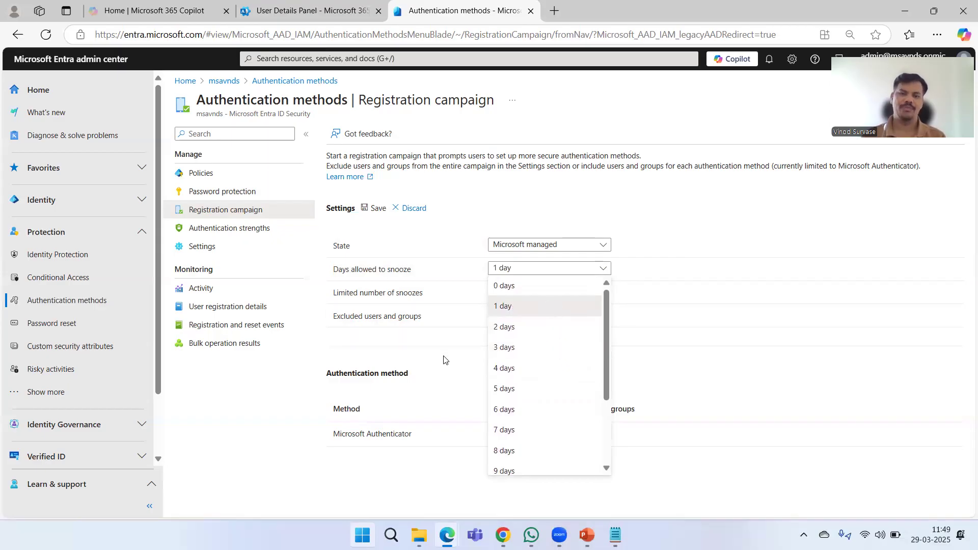
{"action": "left_click", "coordinate": [536, 295]}
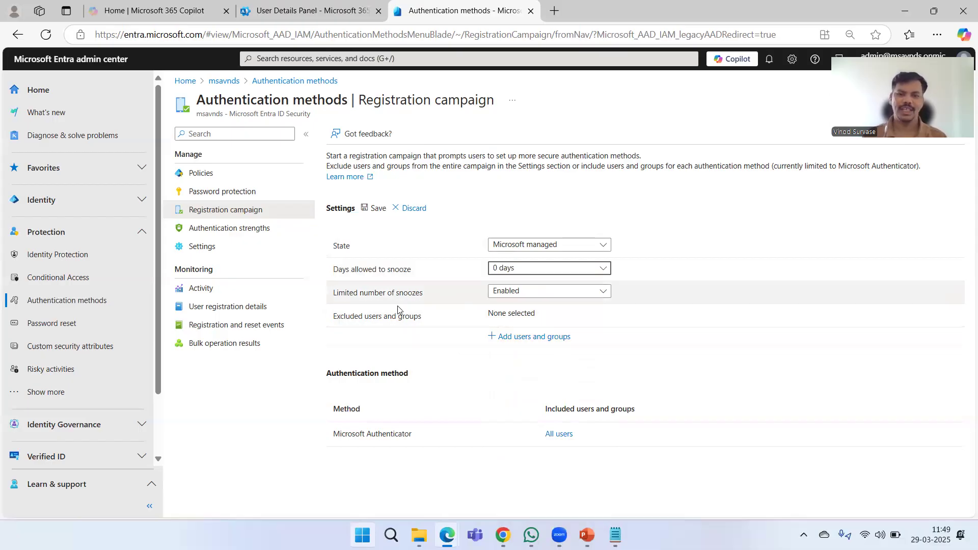
- Toggle Limited number of snoozes between Disabled and Enabled, leaving it Disabled
{"action": "left_click", "coordinate": [530, 293]}
{"action": "left_click", "coordinate": [543, 332]}
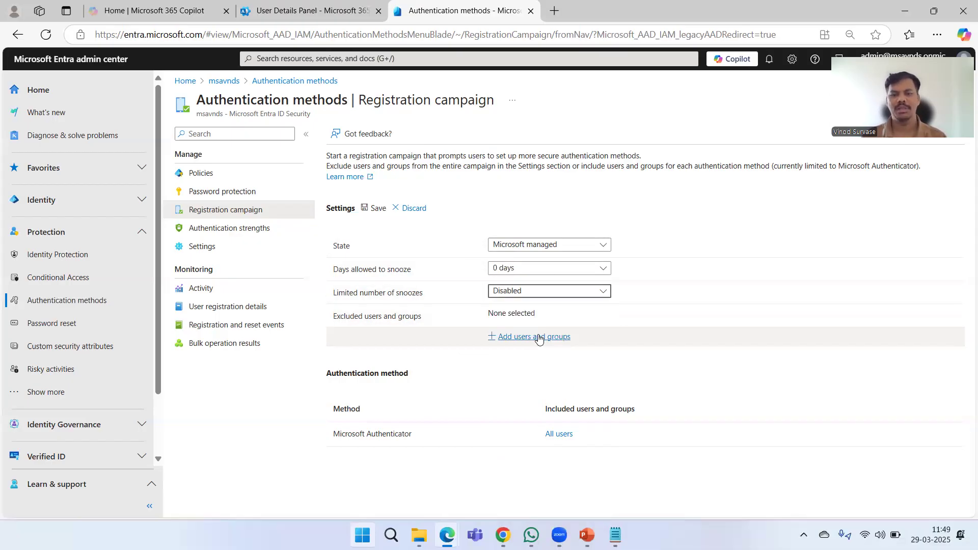
{"action": "left_click", "coordinate": [530, 293]}
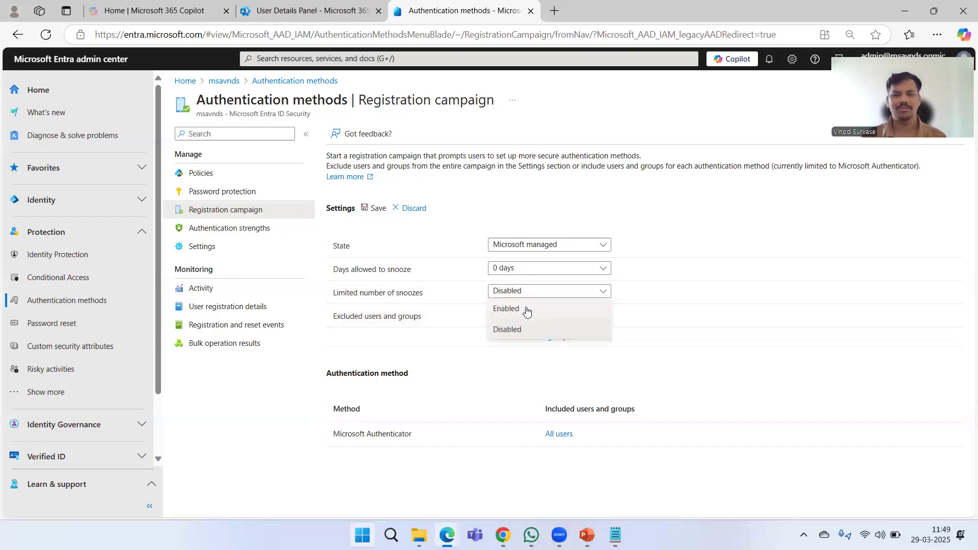
{"action": "left_click", "coordinate": [526, 311]}
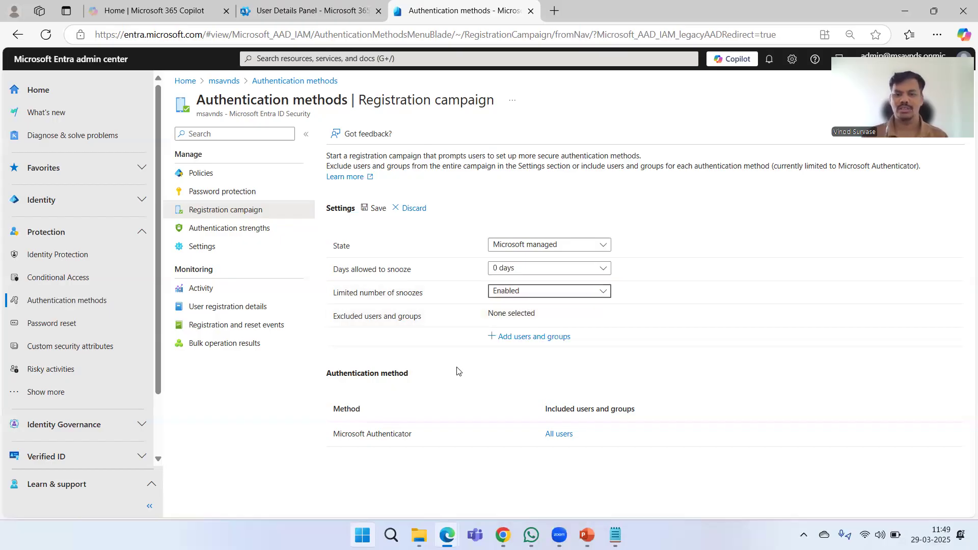
{"action": "left_click", "coordinate": [549, 292]}
{"action": "left_click", "coordinate": [536, 331]}
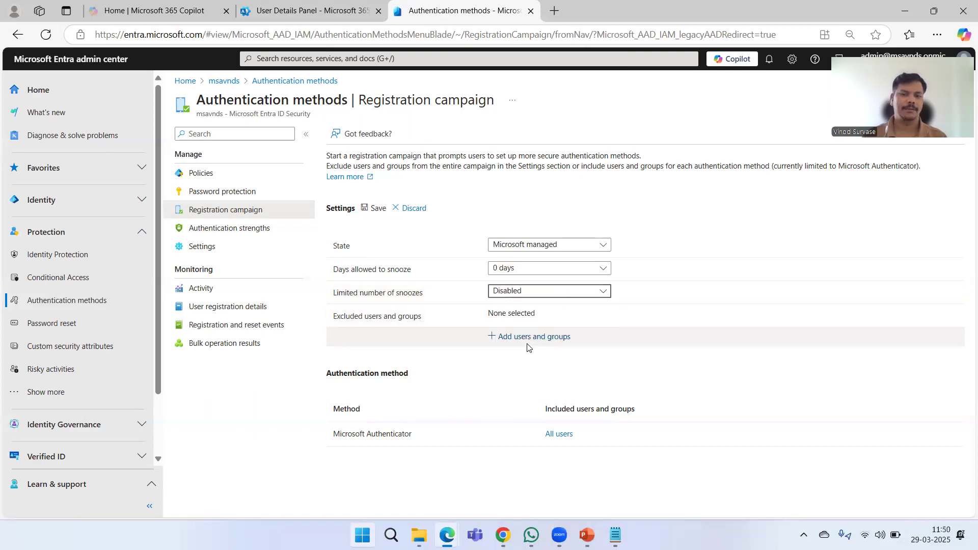
- Set Days allowed to snooze to 0 days and Limited number of snoozes to Enabled
{"action": "left_click", "coordinate": [504, 278]}
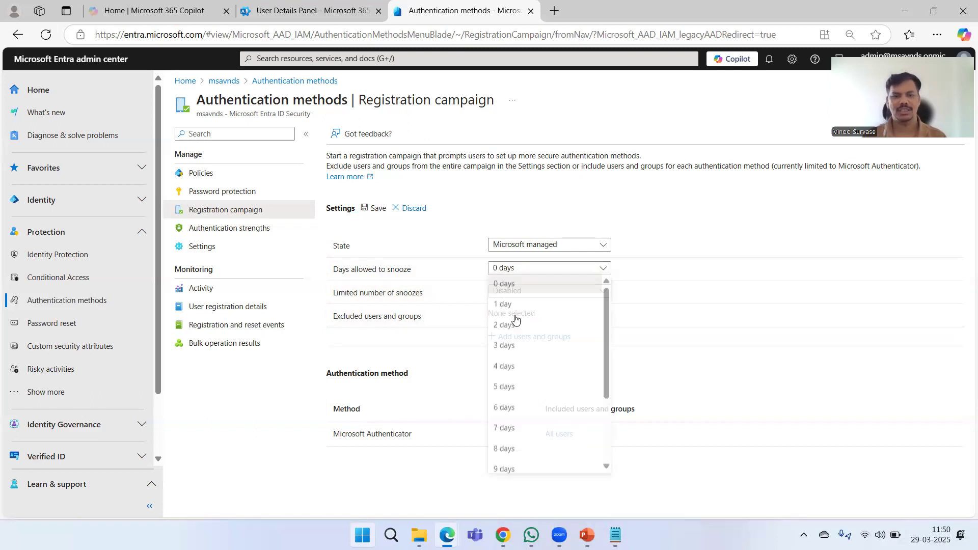
{"action": "left_click", "coordinate": [518, 387]}
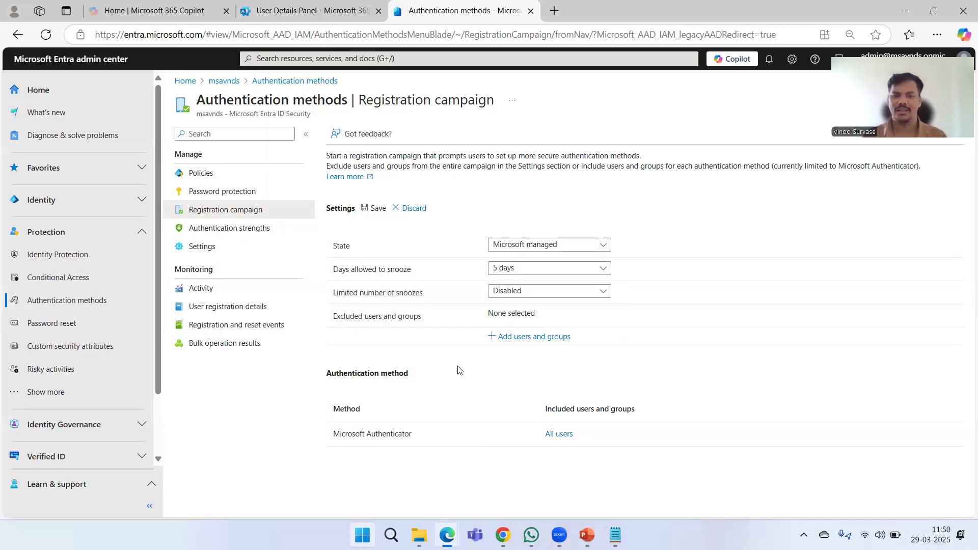
{"action": "left_click", "coordinate": [519, 271]}
{"action": "left_click", "coordinate": [519, 285]}
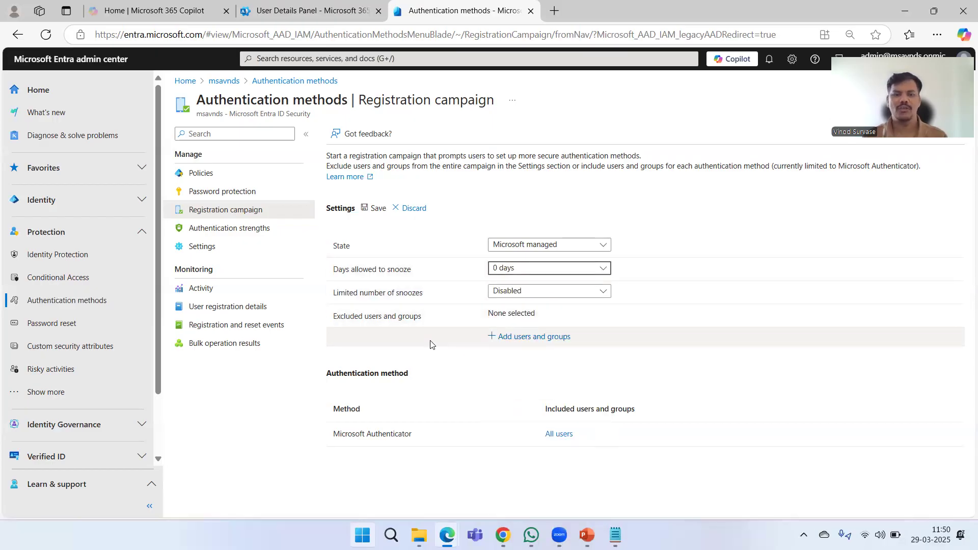
{"action": "left_click", "coordinate": [507, 292]}
{"action": "left_click", "coordinate": [509, 308]}
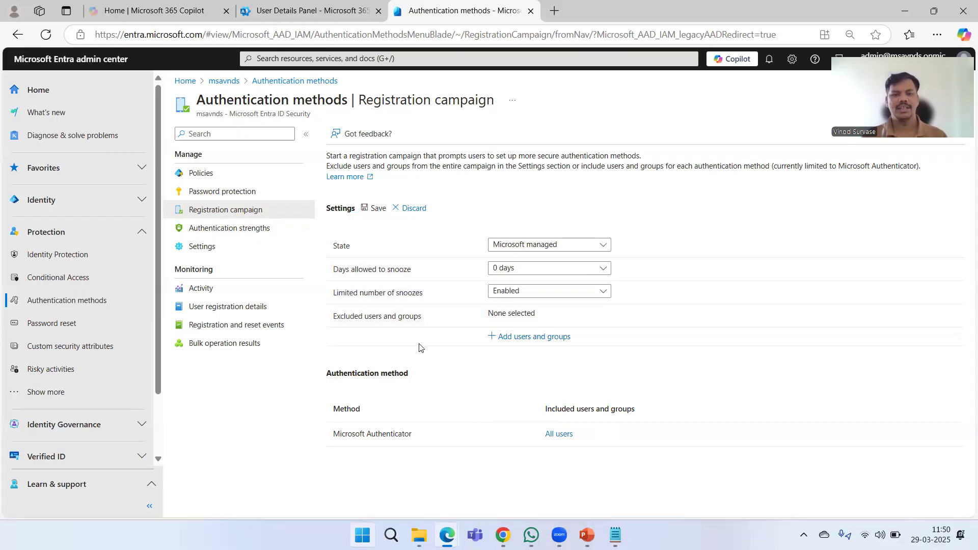
{"action": "left_click_drag", "start_coordinate": [334, 320], "coordinate": [426, 324]}
{"action": "left_click", "coordinate": [384, 357]}
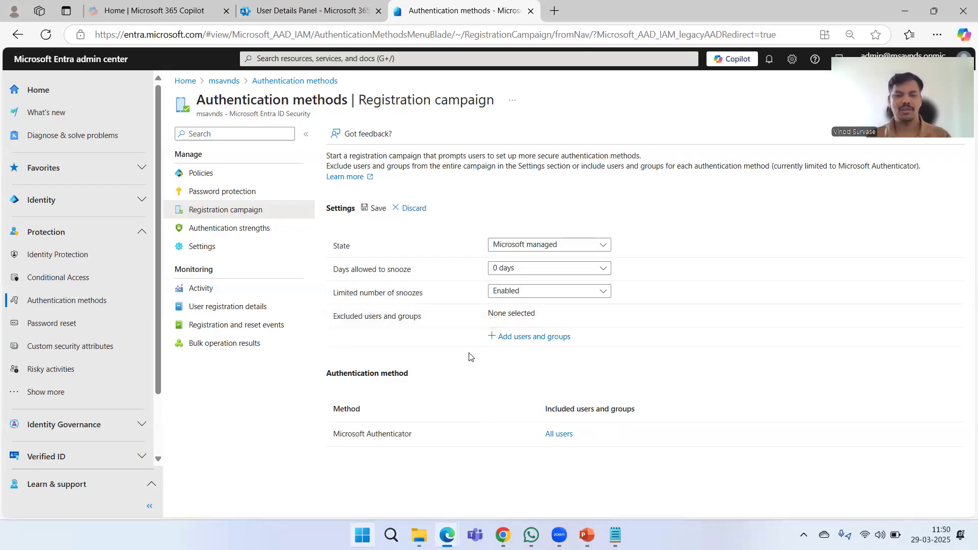
{"action": "left_click", "coordinate": [524, 341]}
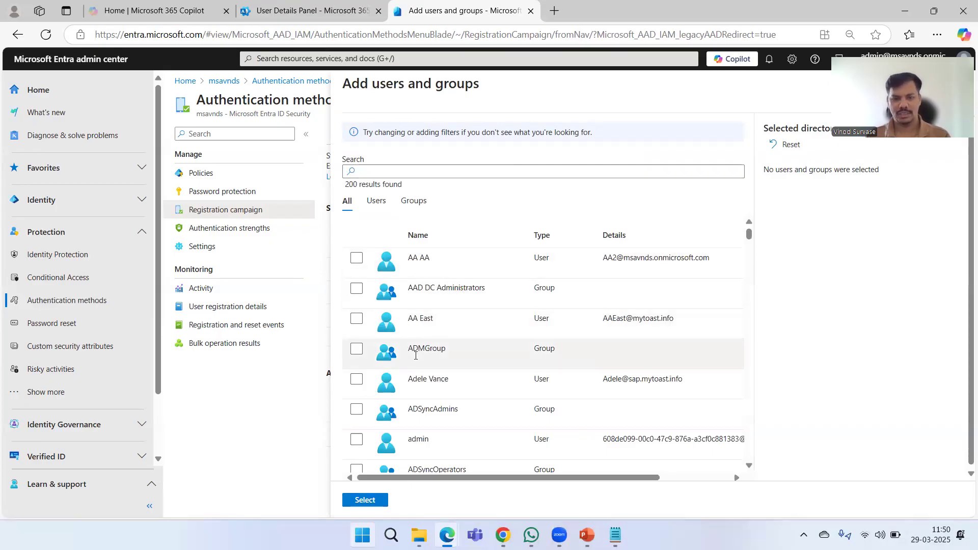
{"action": "left_click", "coordinate": [356, 387]}
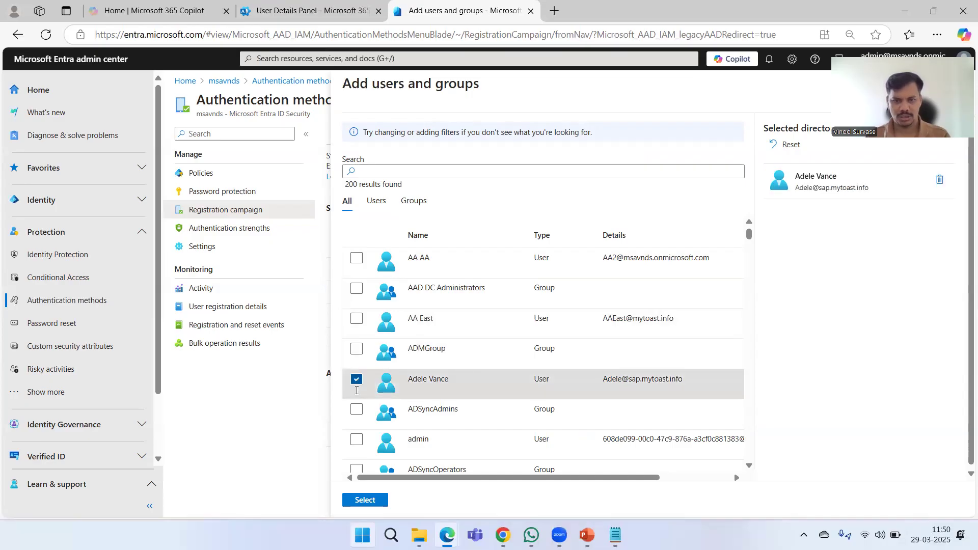
{"action": "left_click", "coordinate": [372, 500]}
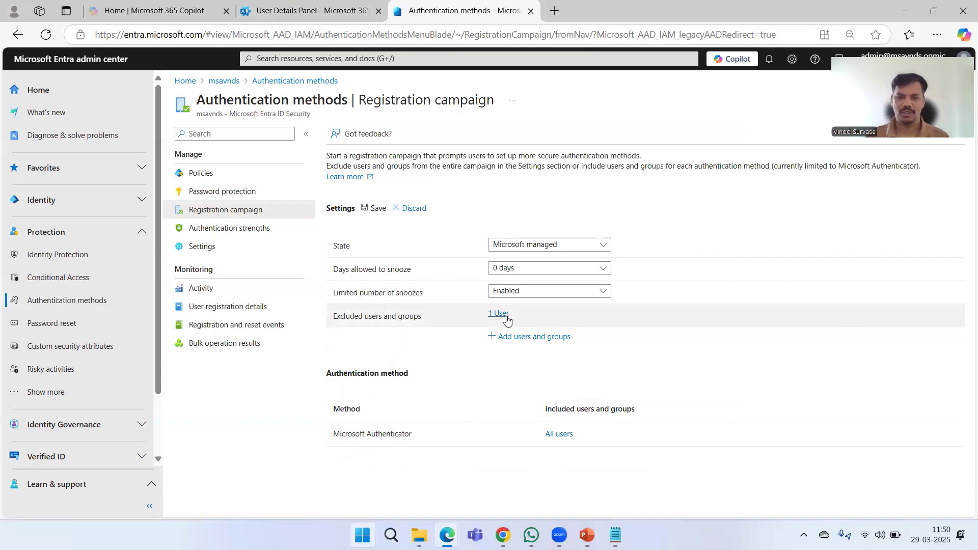
{"action": "left_click", "coordinate": [530, 340]}
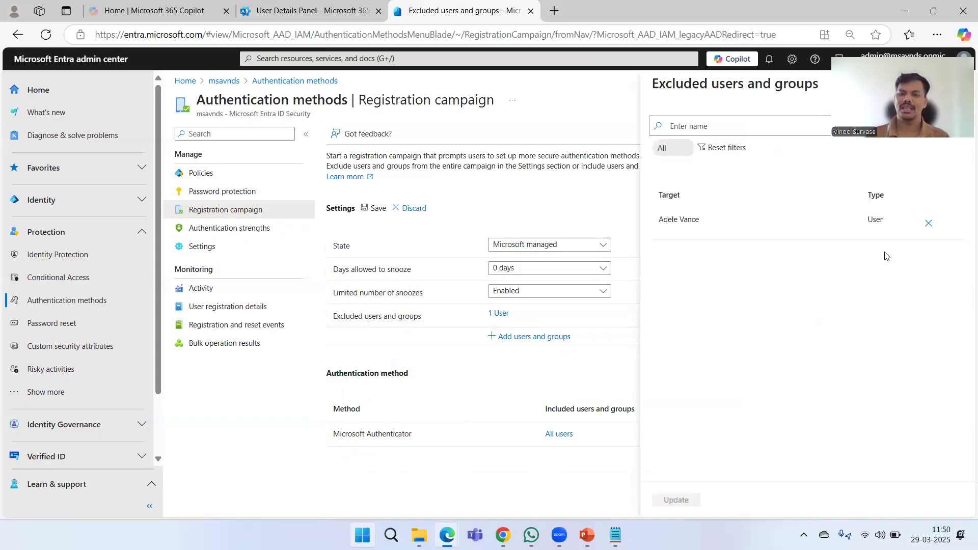
{"action": "left_click", "coordinate": [928, 223]}
{"action": "left_click", "coordinate": [678, 500]}
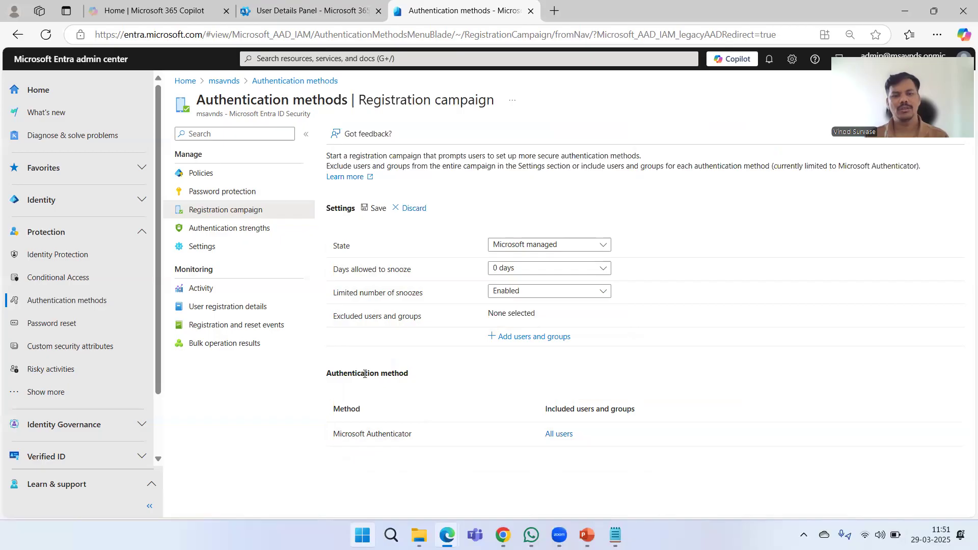
- Switch Microsoft Authenticator targeting from All users to Select users and groups and start adding targets
{"action": "left_click_drag", "start_coordinate": [332, 374], "coordinate": [430, 380]}
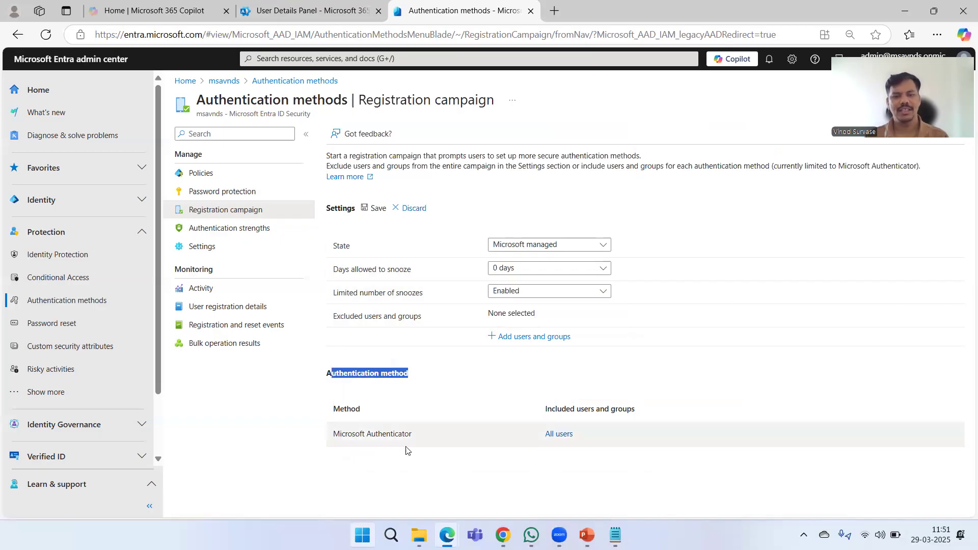
{"action": "left_click", "coordinate": [365, 441]}
{"action": "left_click_drag", "start_coordinate": [336, 434], "coordinate": [413, 438]}
{"action": "left_click", "coordinate": [394, 462]}
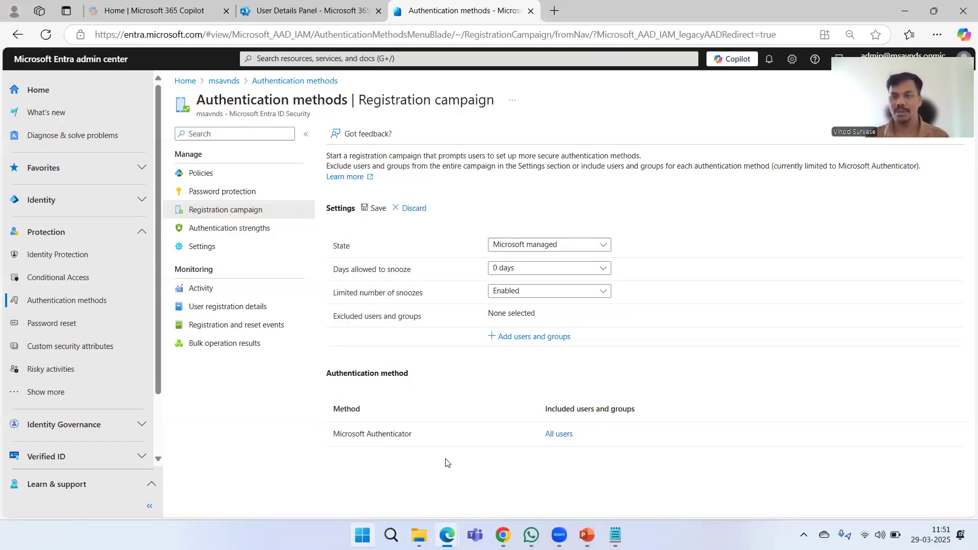
{"action": "left_click", "coordinate": [559, 435]}
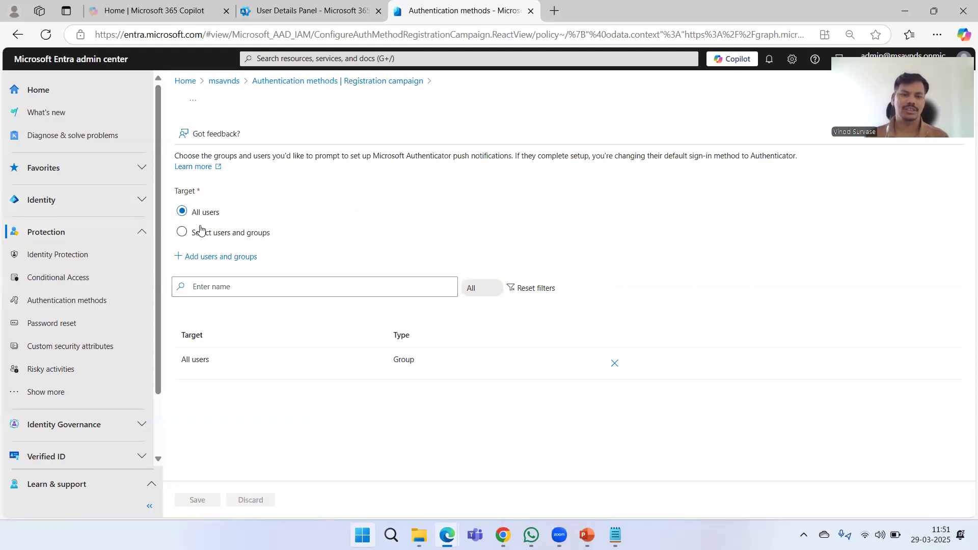
{"action": "left_click", "coordinate": [186, 238]}
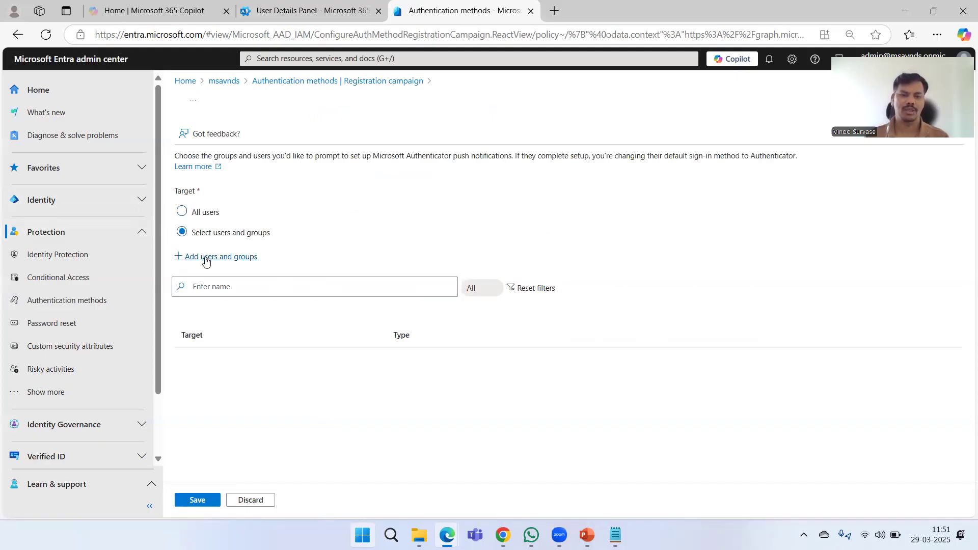
{"action": "left_click", "coordinate": [205, 257]}
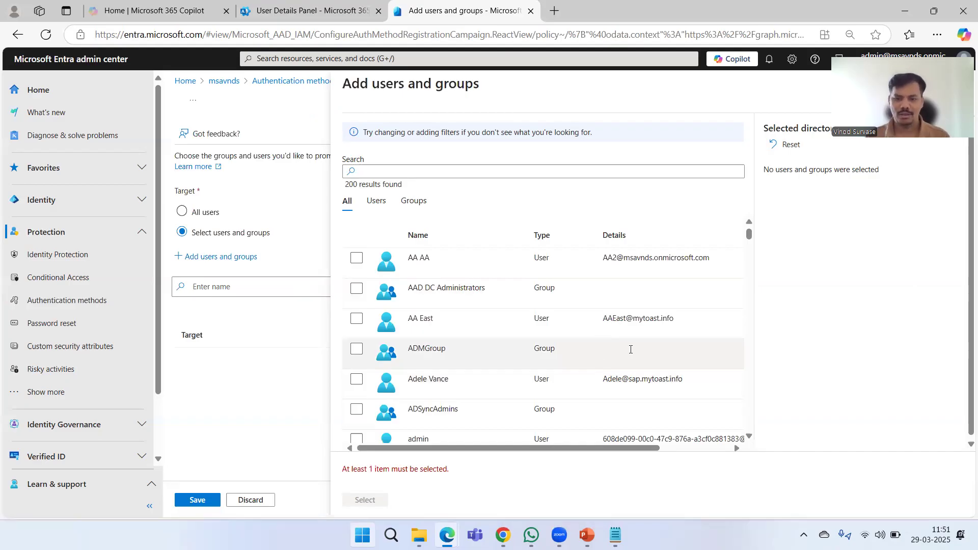
- Scroll down the directory list, check the Deployment team group, and confirm the selection
{"action": "scroll", "coordinate": [560, 316], "scroll_direction": "down", "scroll_amount": 6}
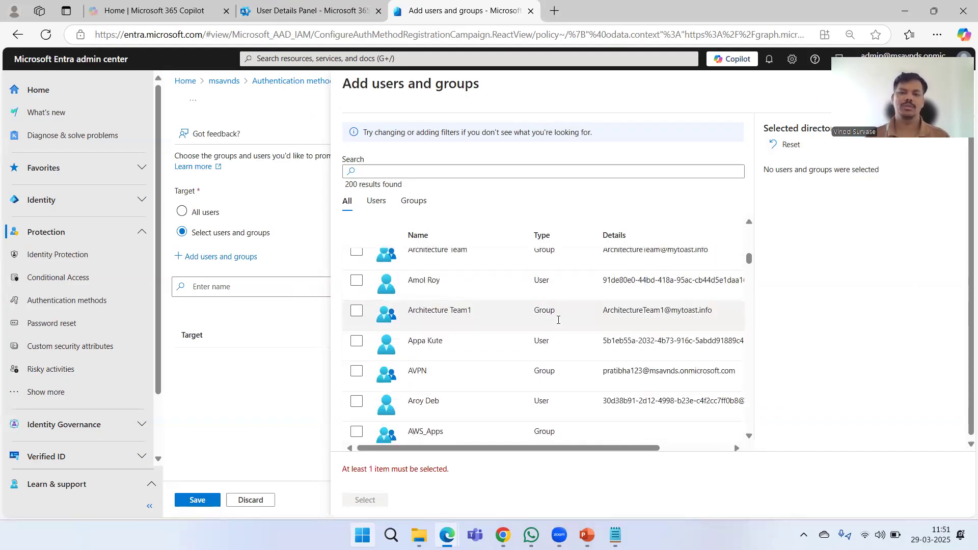
{"action": "scroll", "coordinate": [557, 324], "scroll_direction": "down", "scroll_amount": 8}
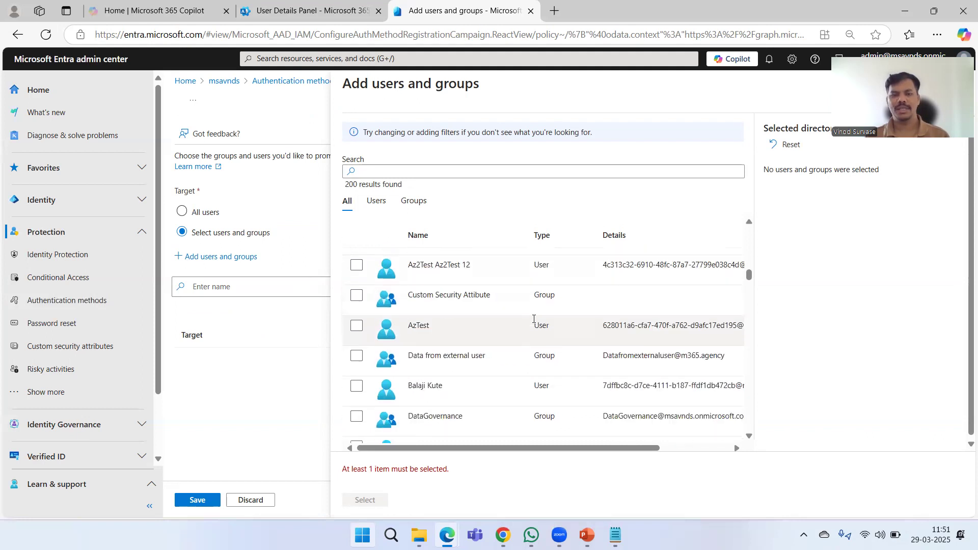
{"action": "scroll", "coordinate": [531, 323], "scroll_direction": "down", "scroll_amount": 4}
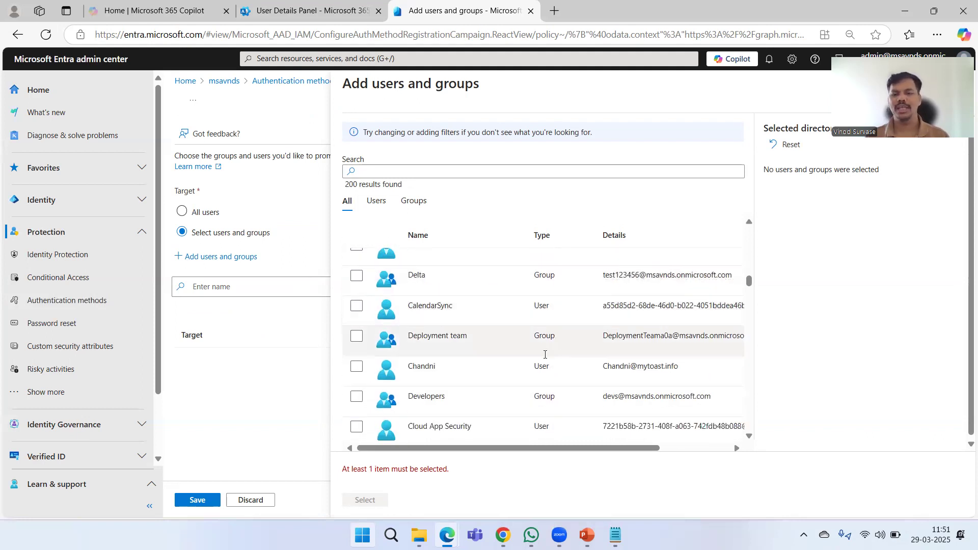
{"action": "scroll", "coordinate": [545, 354], "scroll_direction": "down", "scroll_amount": 2}
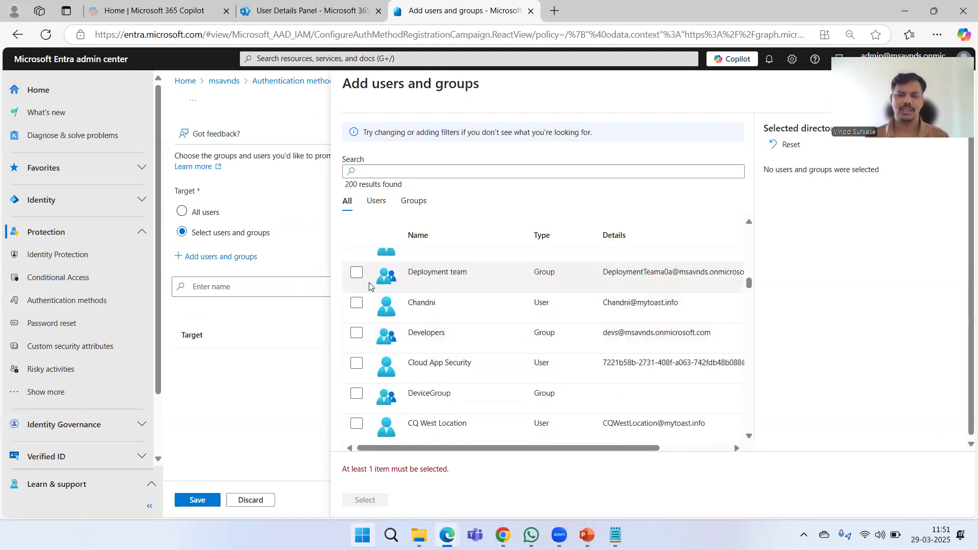
{"action": "left_click", "coordinate": [358, 275]}
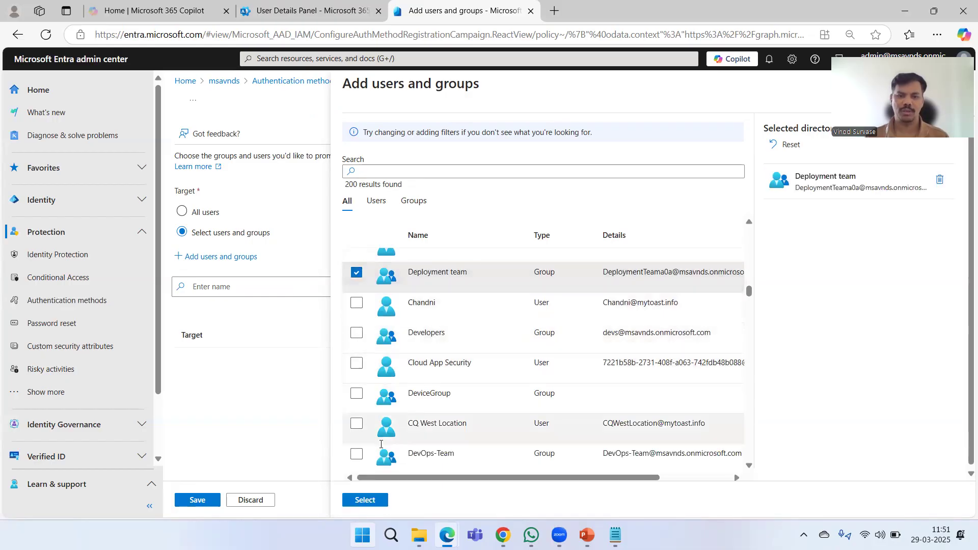
{"action": "left_click", "coordinate": [378, 499]}
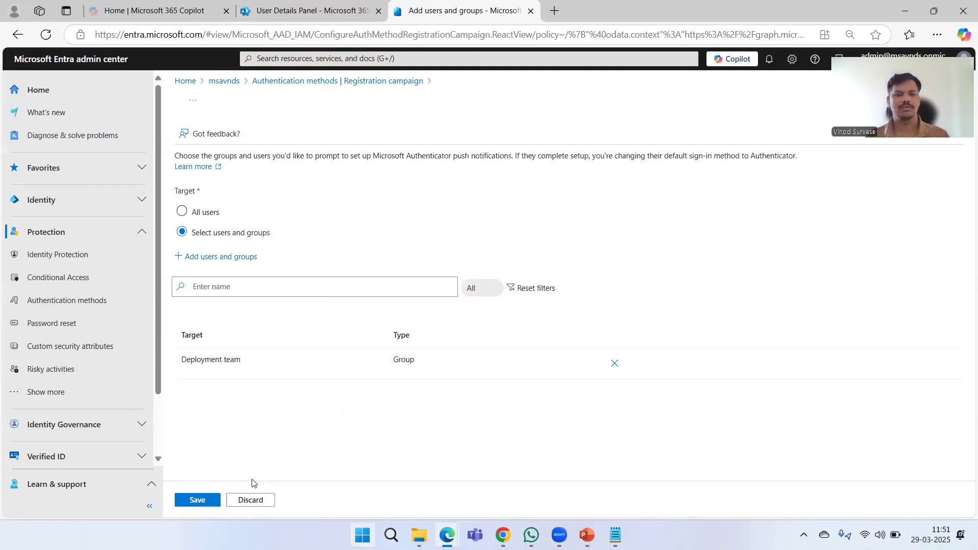
- Save the Authenticator targeting of 1 group and check the notifications for progress
{"action": "left_click", "coordinate": [203, 505]}
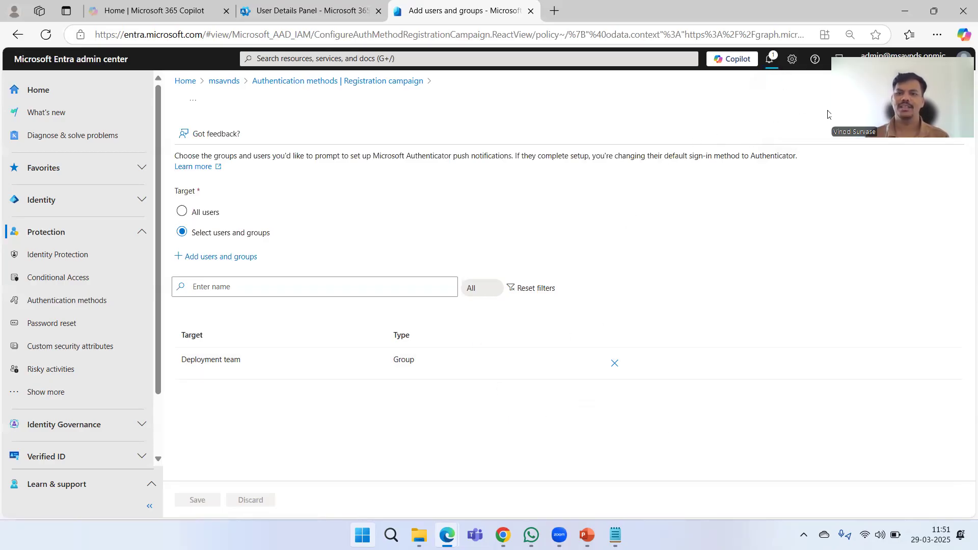
{"action": "left_click", "coordinate": [771, 61]}
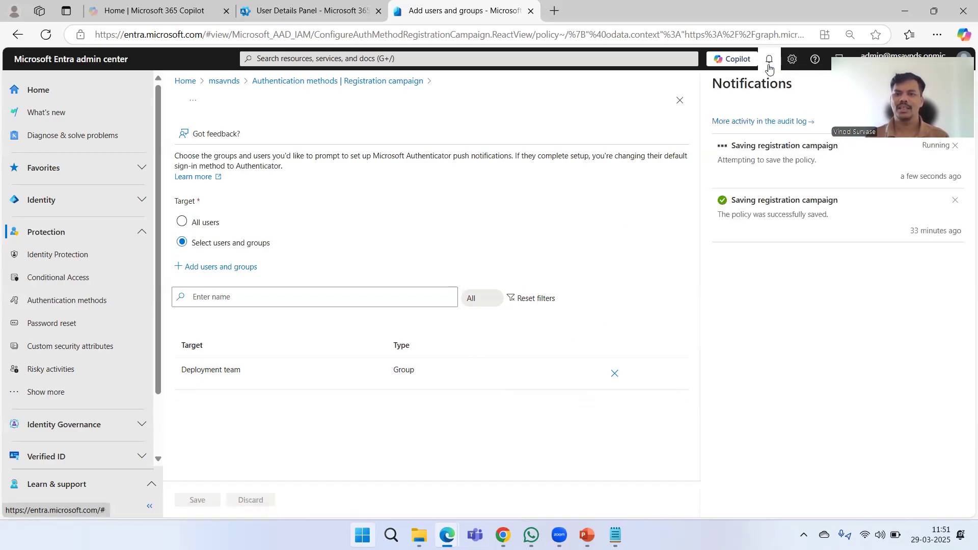
{"action": "left_click", "coordinate": [769, 63]}
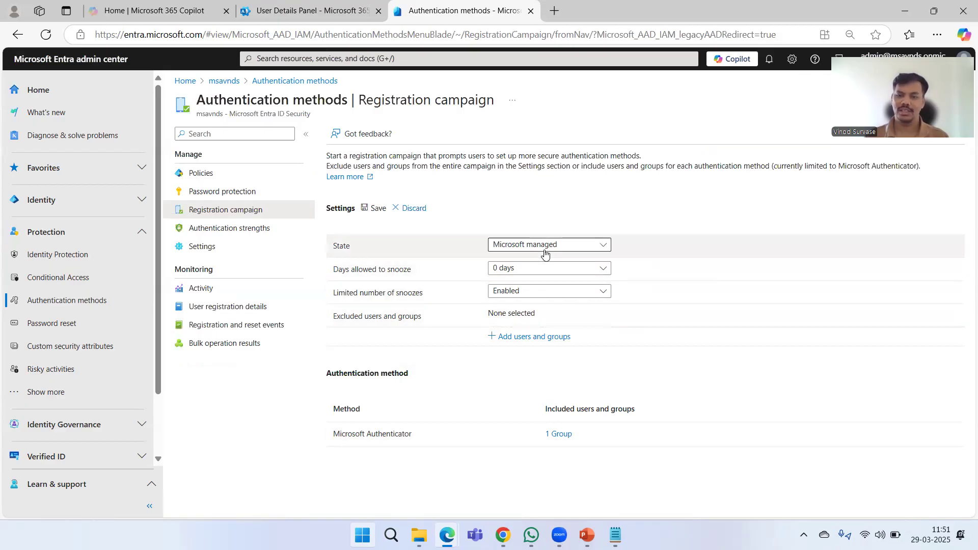
- Change the campaign State from Microsoft managed to Enabled
{"action": "left_click", "coordinate": [528, 245]}
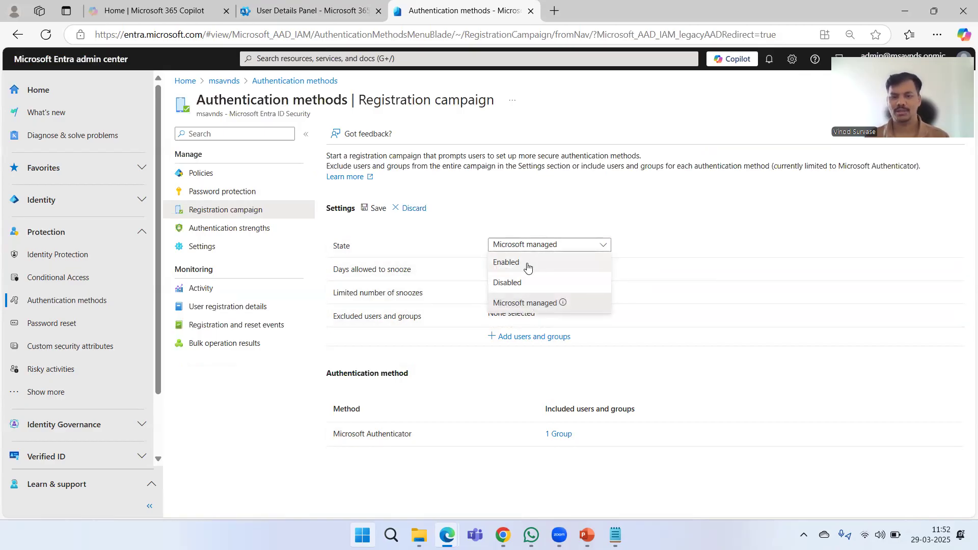
{"action": "left_click", "coordinate": [528, 266]}
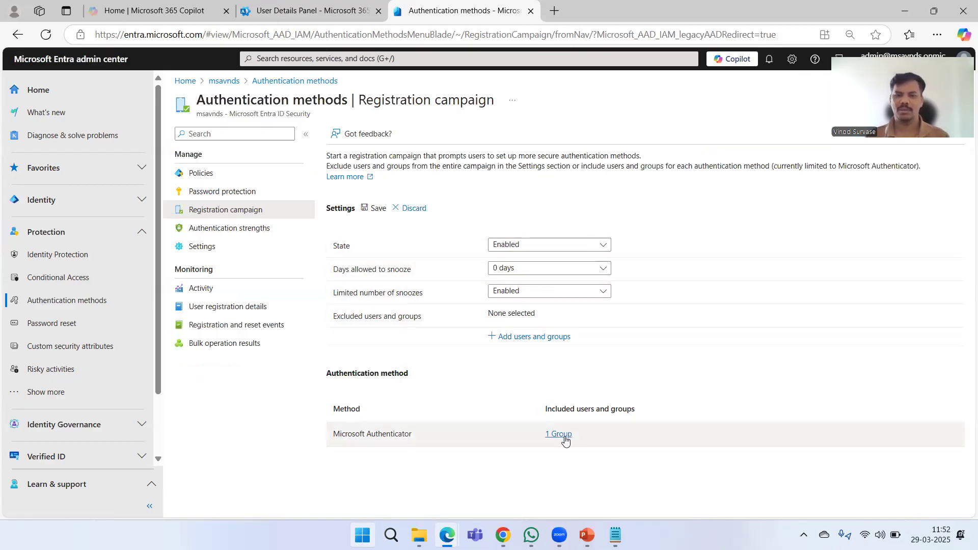
- Remove Deployment team, target Authenticator at All users, and save the Enabled campaign settings
{"action": "left_click", "coordinate": [634, 436]}
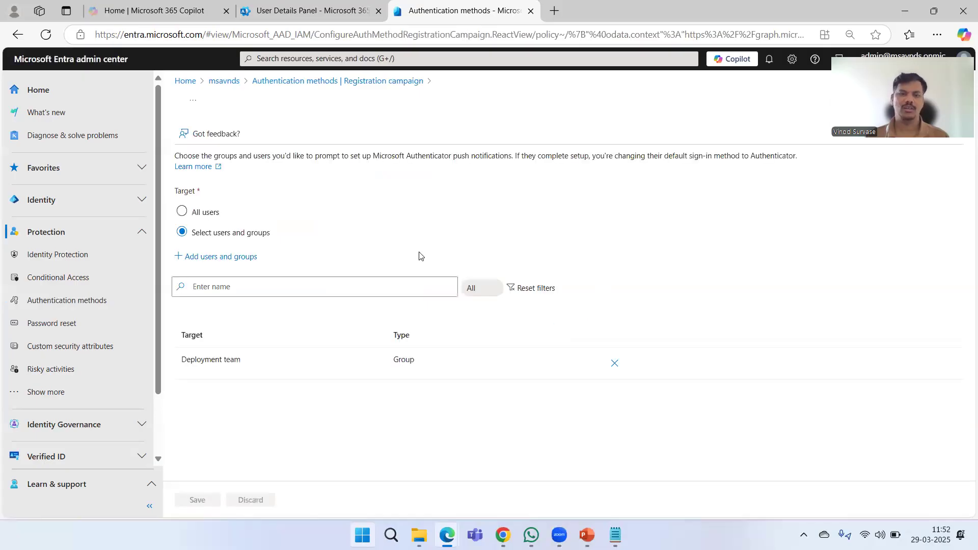
{"action": "left_click", "coordinate": [182, 212]}
{"action": "left_click", "coordinate": [204, 237]}
{"action": "left_click", "coordinate": [614, 363]}
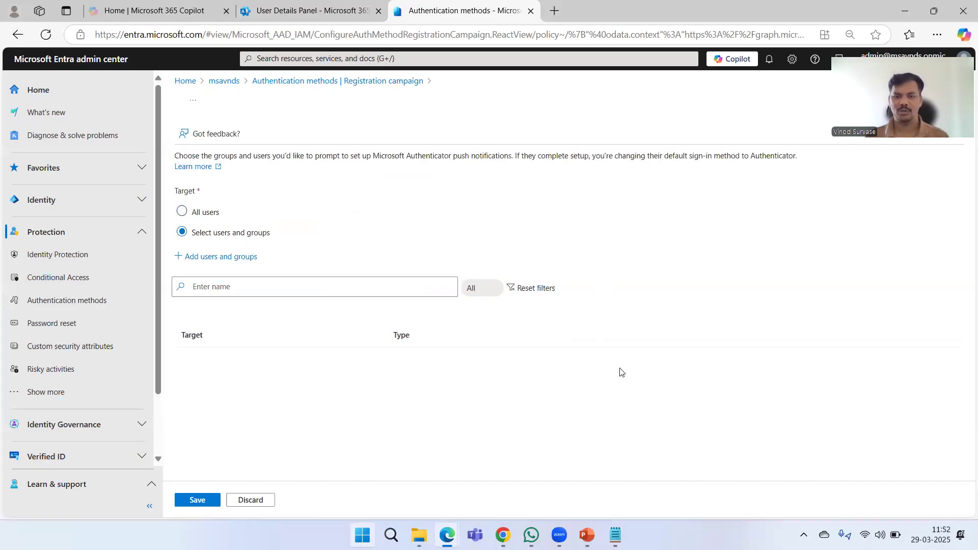
{"action": "left_click", "coordinate": [203, 215]}
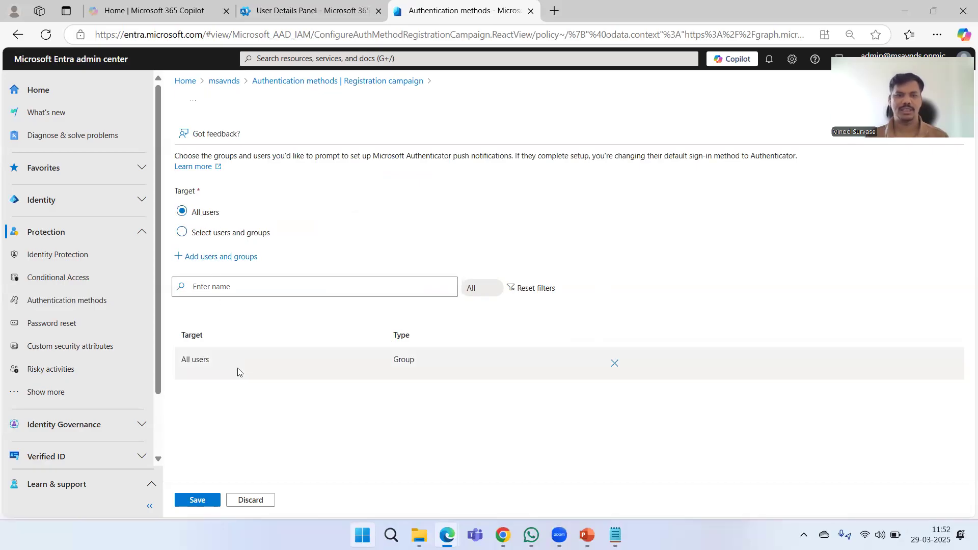
{"action": "left_click", "coordinate": [195, 501]}
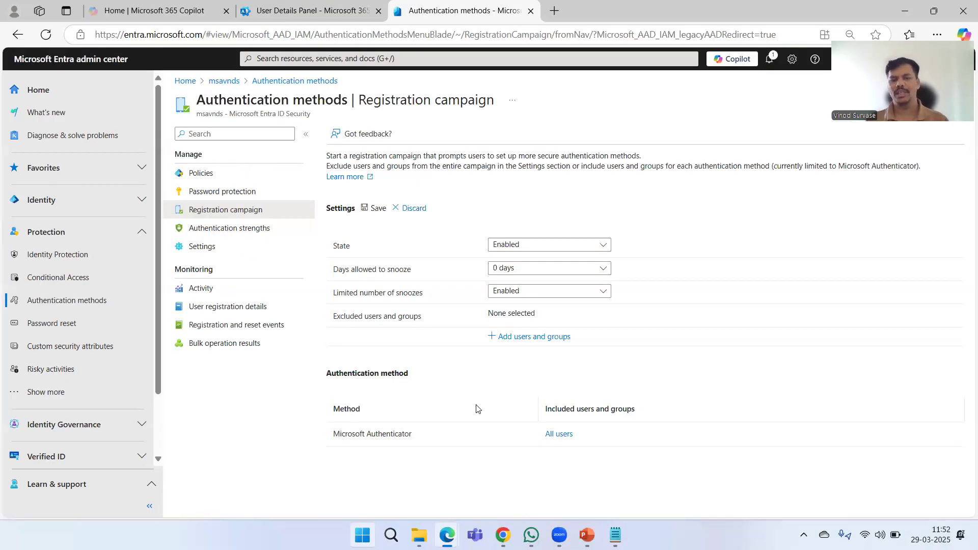
{"action": "left_click", "coordinate": [367, 214]}
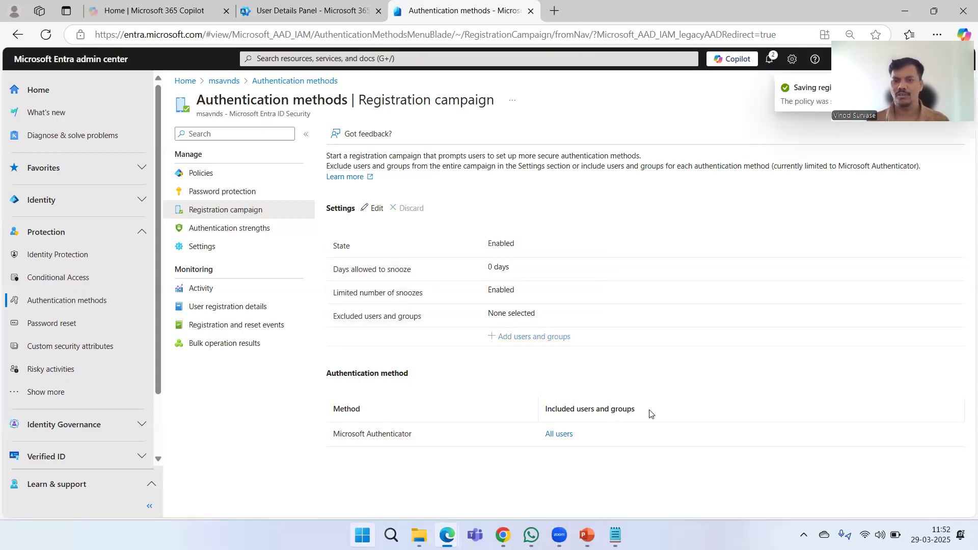
- Duplicate the admin center tab, then close the user details panel to return to Active users
{"action": "right_click", "coordinate": [450, 10]}
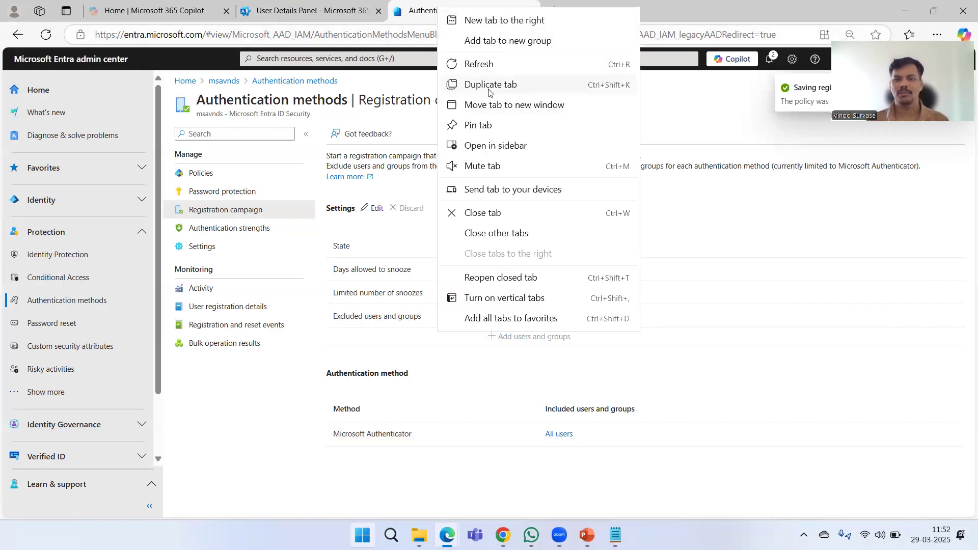
{"action": "left_click", "coordinate": [496, 83]}
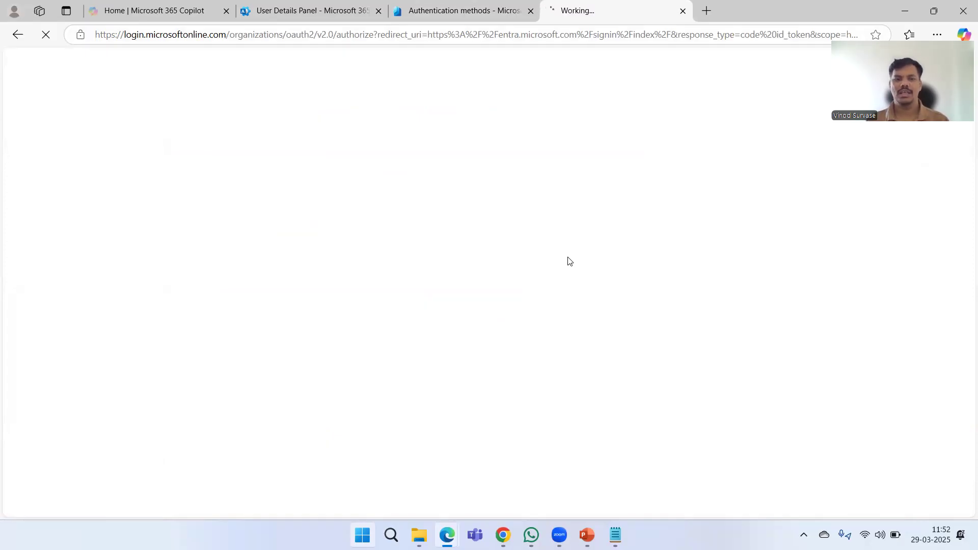
{"action": "left_click", "coordinate": [318, 7]}
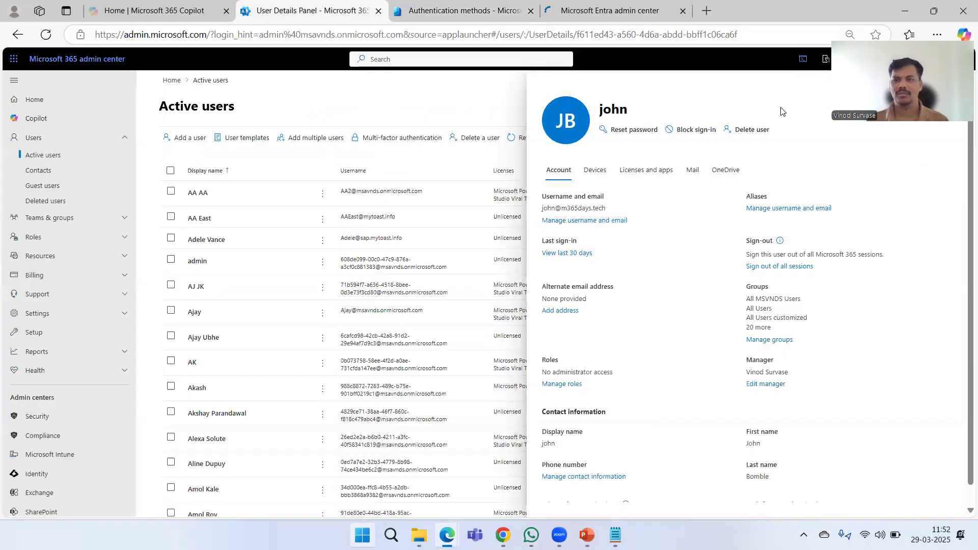
{"action": "left_click", "coordinate": [954, 83]}
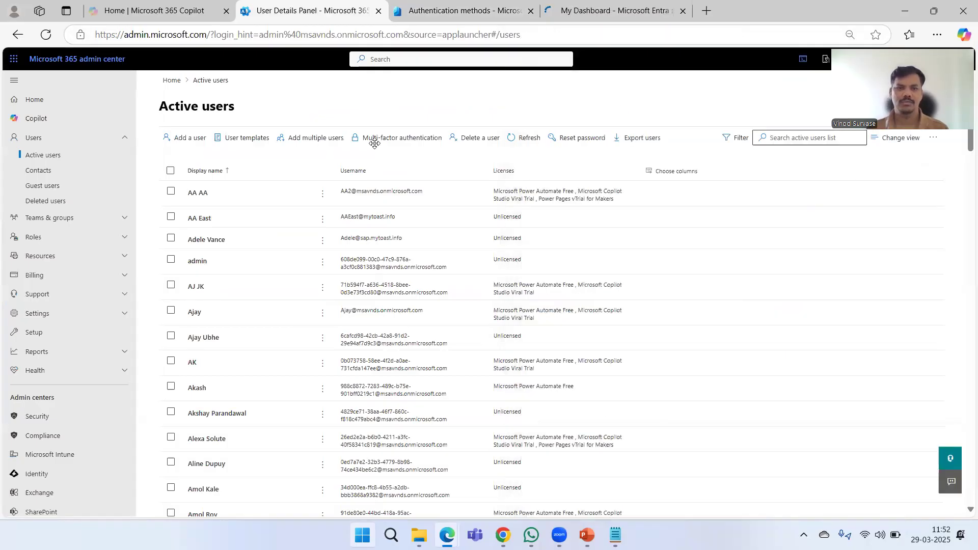
- Add a new user with first and last name and the Microsoft 365 E5 Developer licence
{"action": "left_click", "coordinate": [186, 138]}
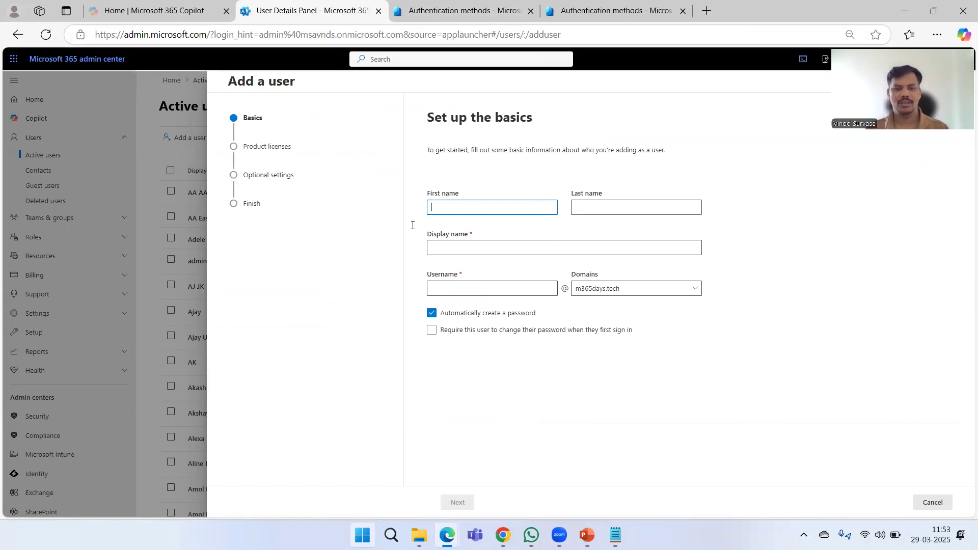
{"action": "key", "text": "Tab"}
{"action": "key", "text": "Tab"}
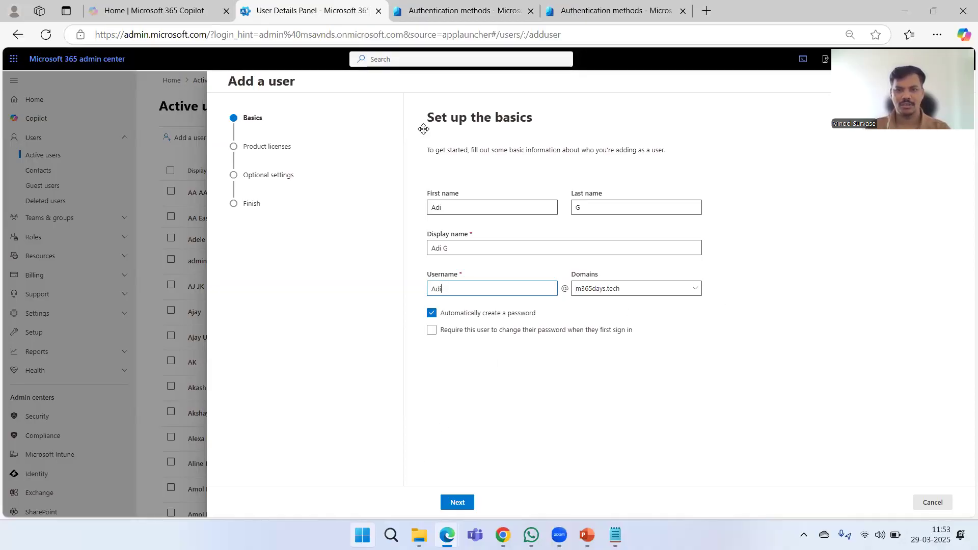
{"action": "left_click", "coordinate": [457, 502]}
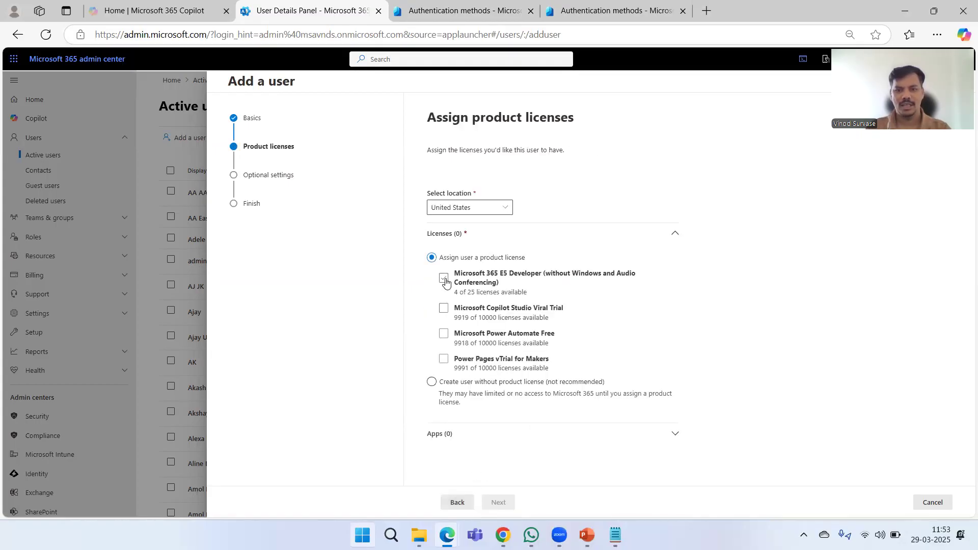
{"action": "left_click", "coordinate": [444, 278]}
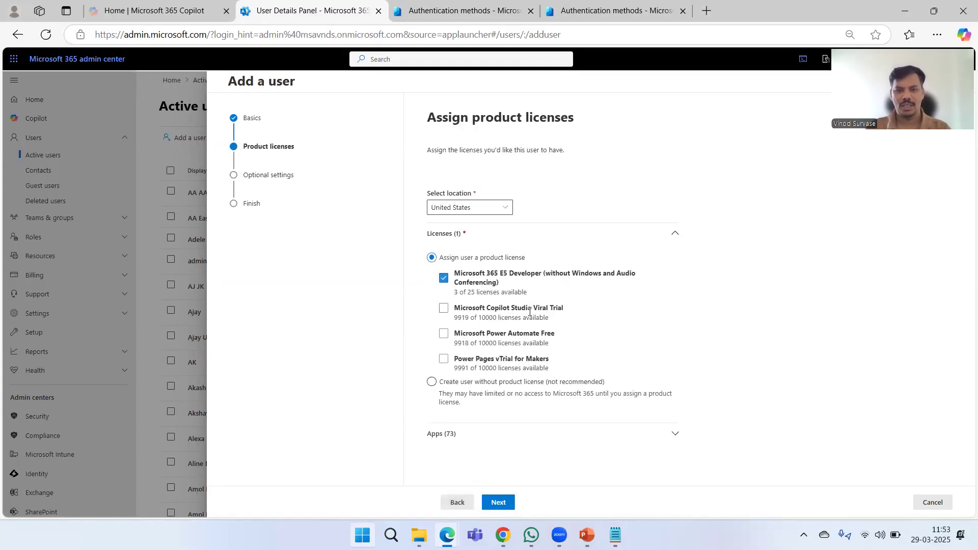
{"action": "left_click", "coordinate": [498, 503]}
{"action": "left_click", "coordinate": [498, 503]}
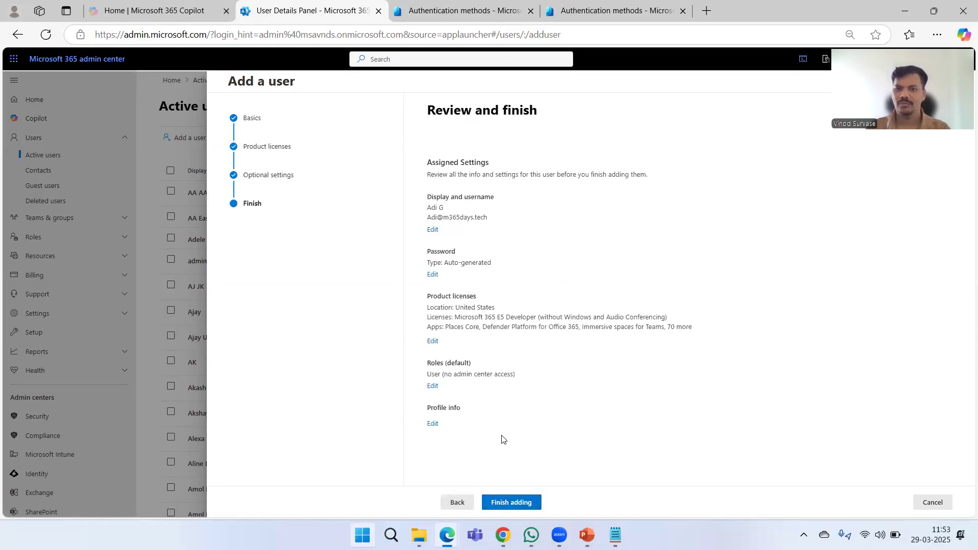
{"action": "left_click", "coordinate": [500, 504]}
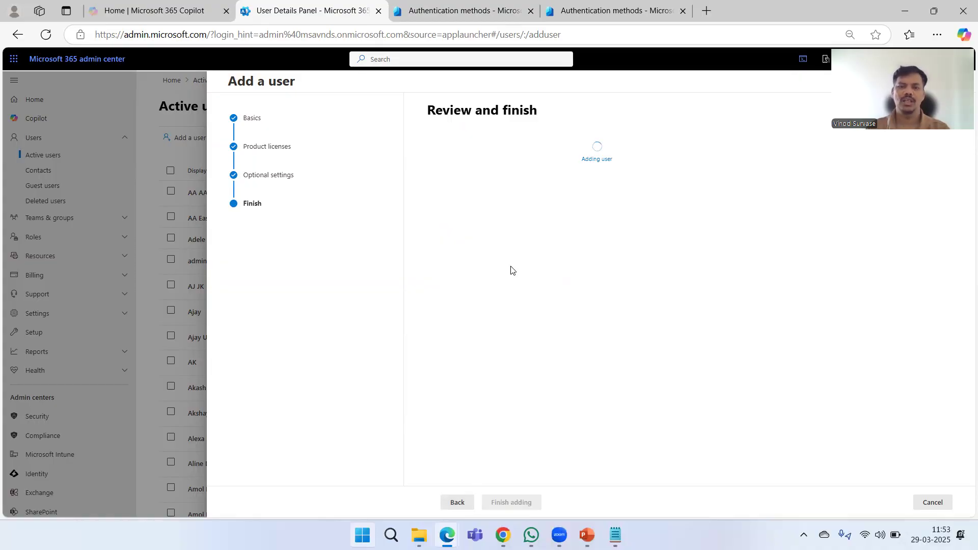
- Select the new user's sign-in address, then go to the InPrivate Microsoft sign-in window
{"action": "triple_click", "coordinate": [466, 225]}
{"action": "left_click_drag", "start_coordinate": [461, 224], "coordinate": [524, 230]}
{"action": "key", "text": "ctrl+c"}
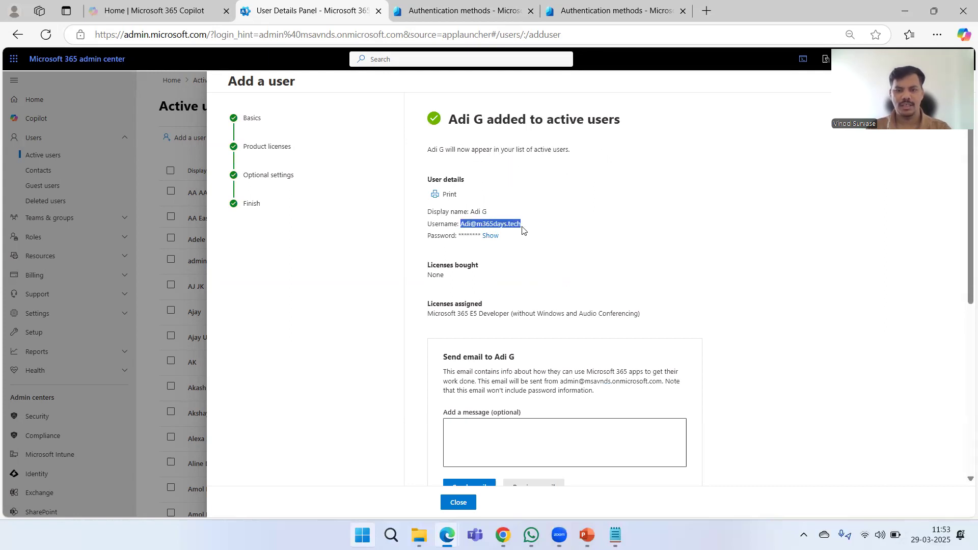
{"action": "left_click", "coordinate": [665, 260]}
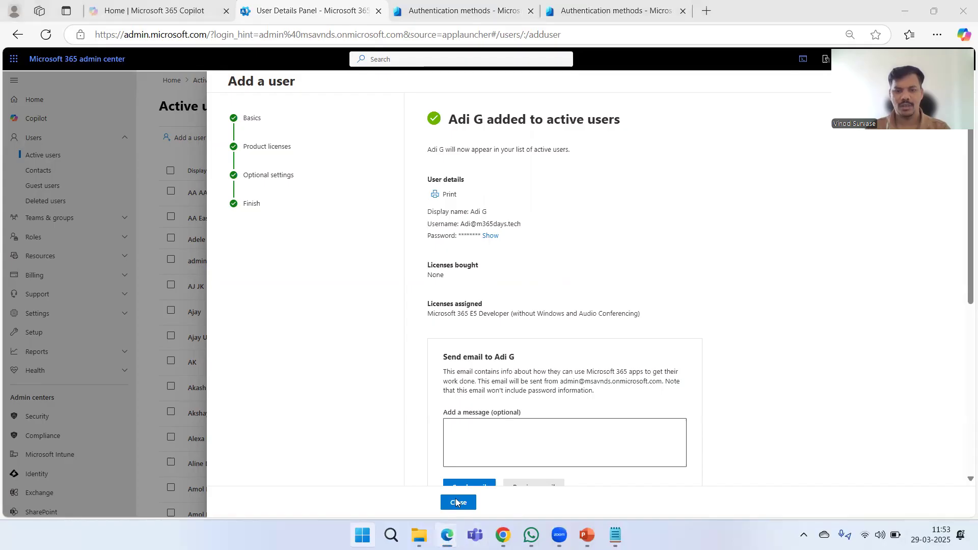
{"action": "left_click", "coordinate": [508, 464]}
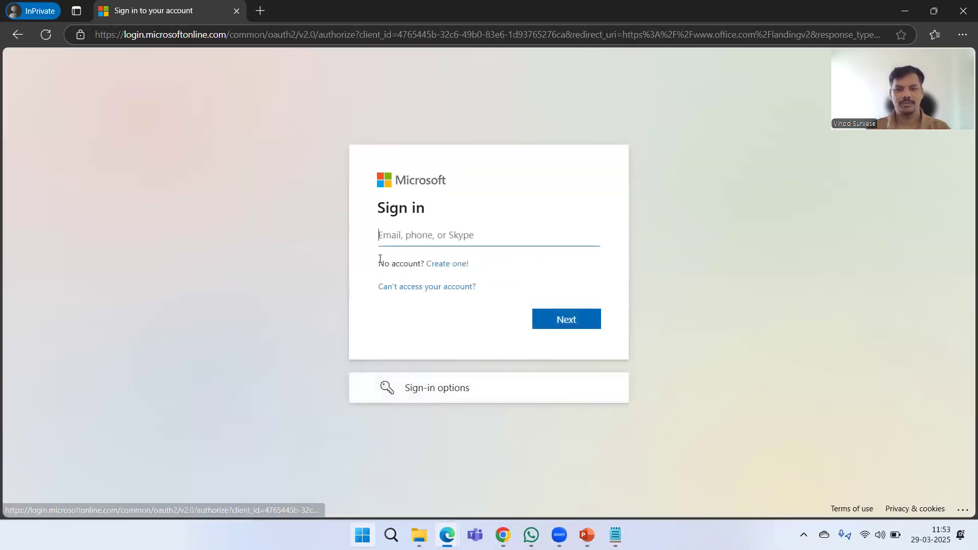
- Paste the new user's sign-in address into the Microsoft sign-in page and submit it
{"action": "left_click", "coordinate": [391, 235]}
{"action": "key", "text": "ctrl+v"}
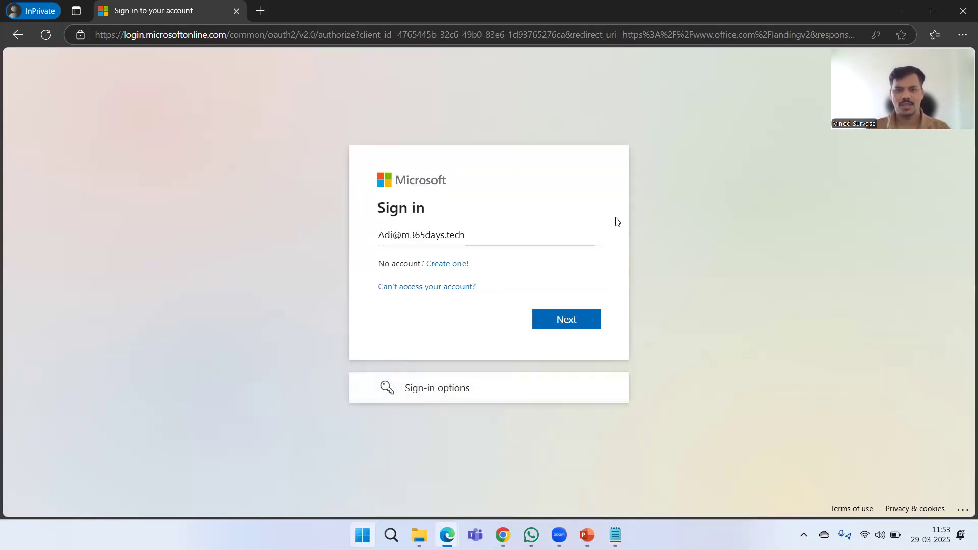
{"action": "left_click", "coordinate": [575, 320]}
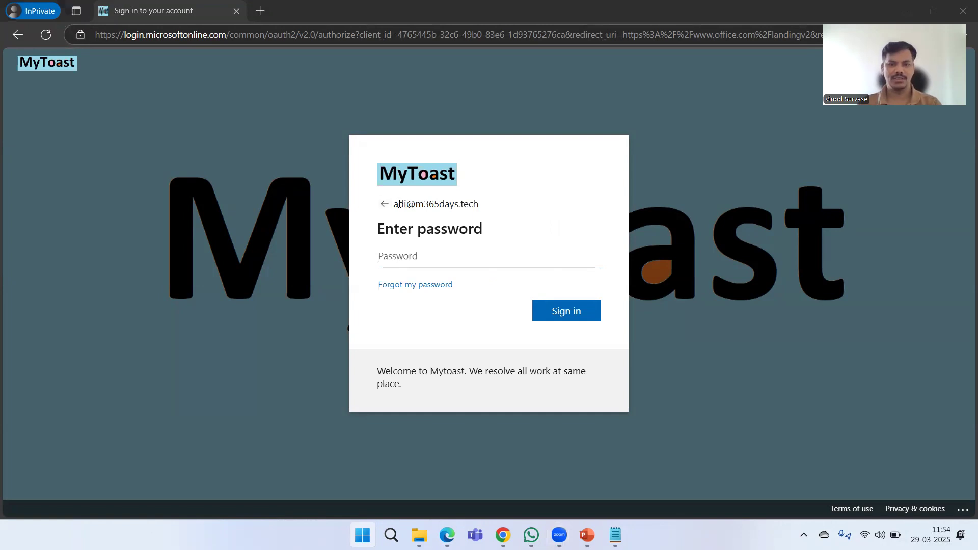
{"action": "left_click_drag", "start_coordinate": [398, 204], "coordinate": [484, 210]}
{"action": "left_click", "coordinate": [592, 242]}
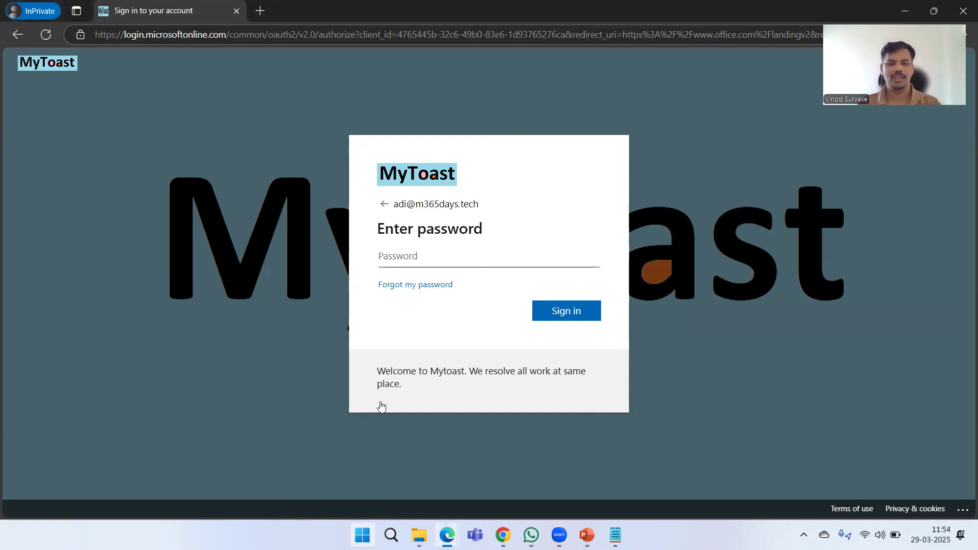
- Reveal and select the new user's auto-generated password in the admin center
{"action": "mouse_move", "coordinate": [447, 535]}
{"action": "left_click", "coordinate": [405, 471]}
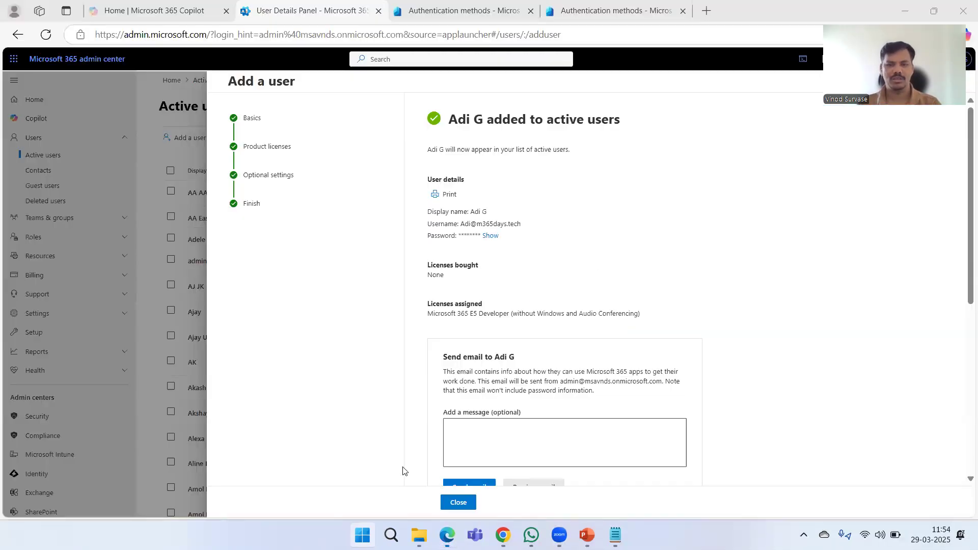
{"action": "left_click", "coordinate": [490, 236]}
{"action": "left_click_drag", "start_coordinate": [465, 237], "coordinate": [512, 240]}
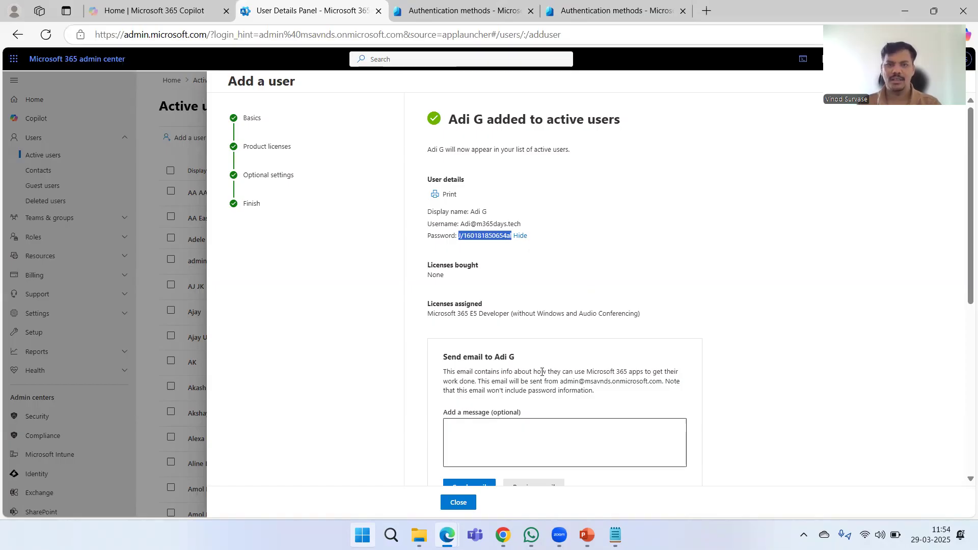
- Paste the generated password into the InPrivate sign-in page and sign in
{"action": "left_click", "coordinate": [503, 535]}
{"action": "left_click", "coordinate": [502, 534]}
{"action": "mouse_move", "coordinate": [446, 535]}
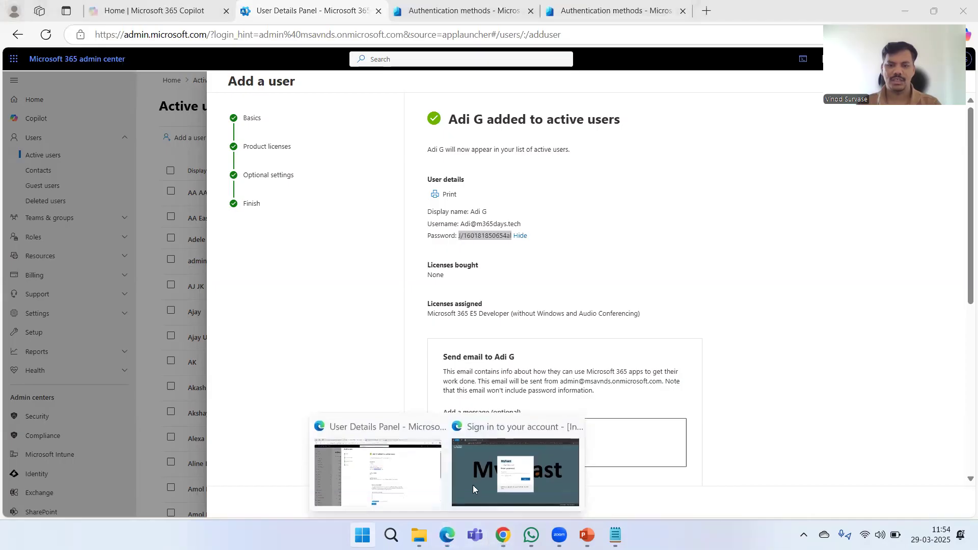
{"action": "left_click", "coordinate": [487, 475]}
{"action": "left_click", "coordinate": [428, 257]}
{"action": "key", "text": "ctrl+v"}
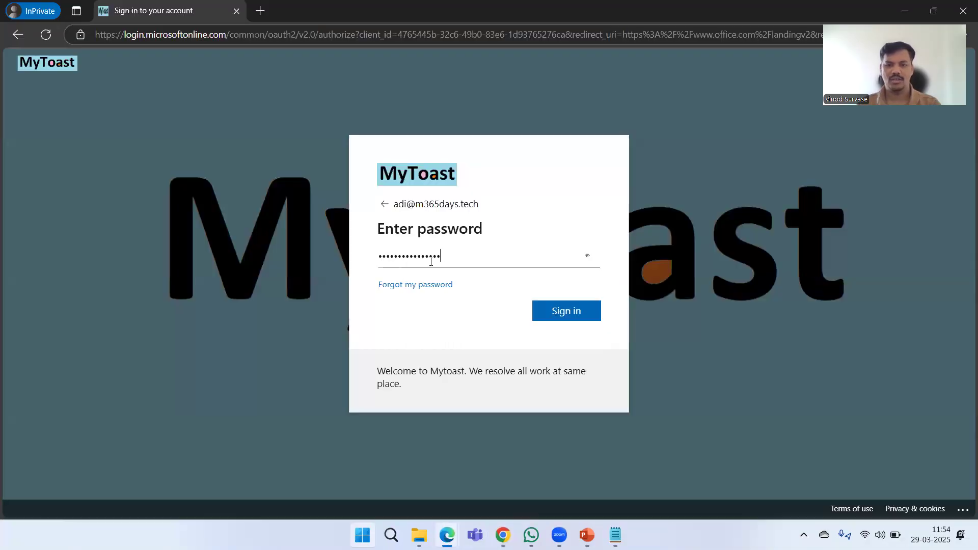
{"action": "left_click", "coordinate": [575, 313]}
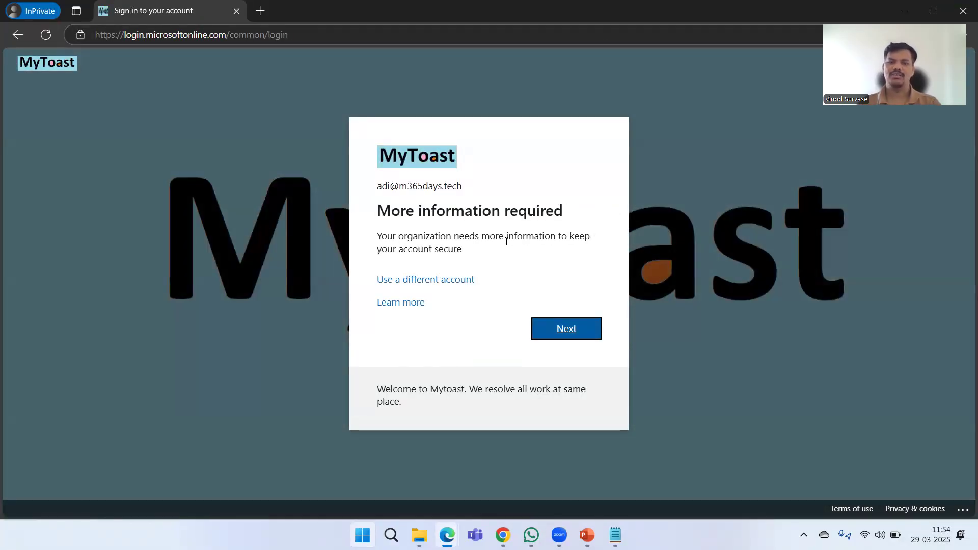
- Point out the More information required prompt, then return to the admin center
{"action": "left_click_drag", "start_coordinate": [473, 253], "coordinate": [371, 219]}
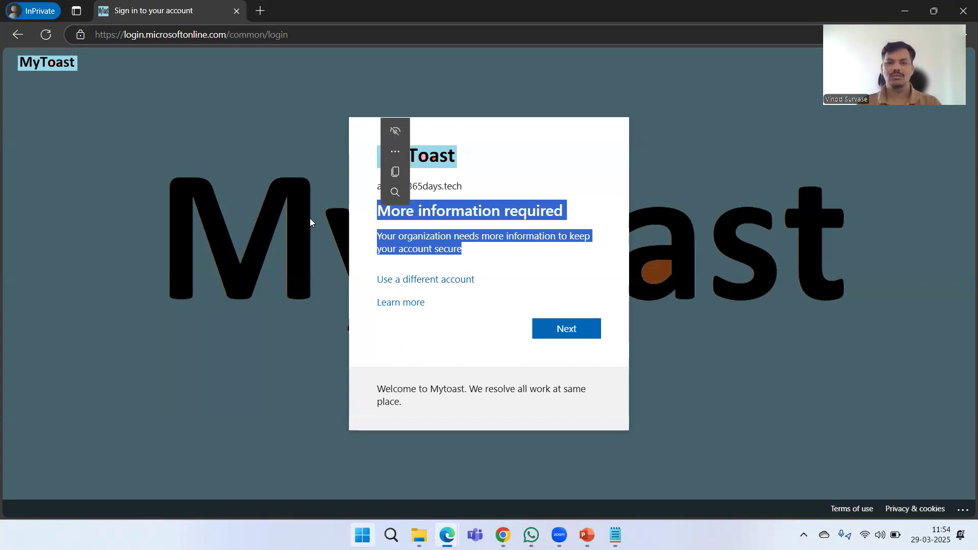
{"action": "left_click", "coordinate": [297, 316]}
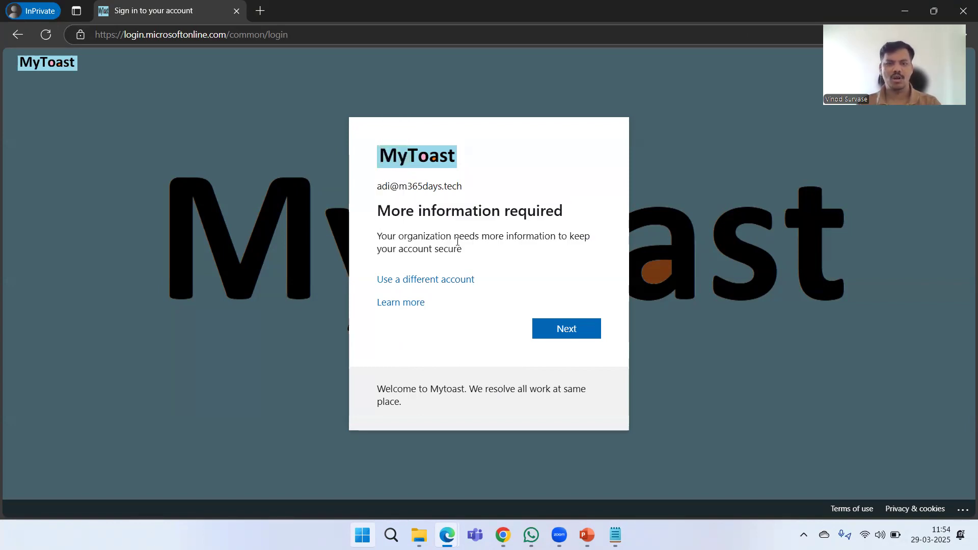
{"action": "left_click_drag", "start_coordinate": [379, 208], "coordinate": [597, 252]}
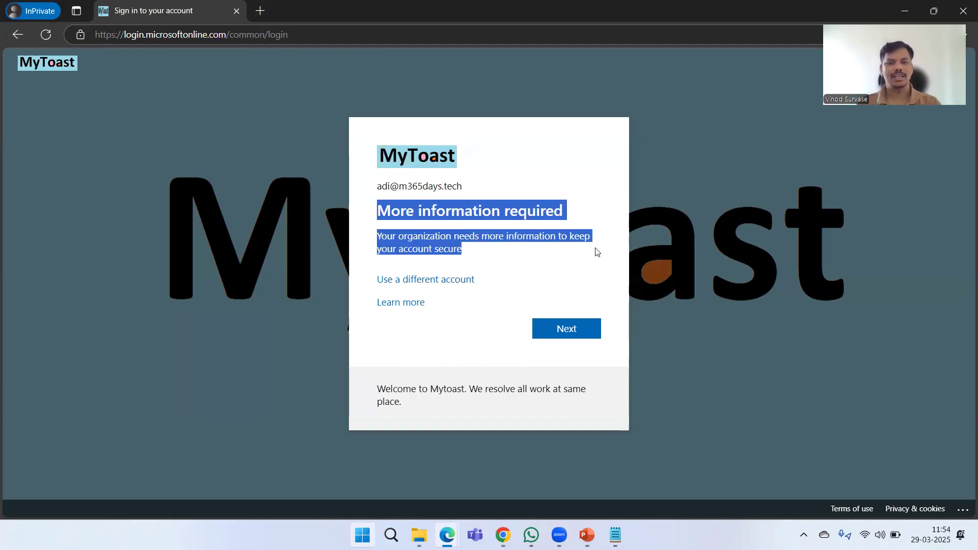
{"action": "left_click", "coordinate": [742, 274]}
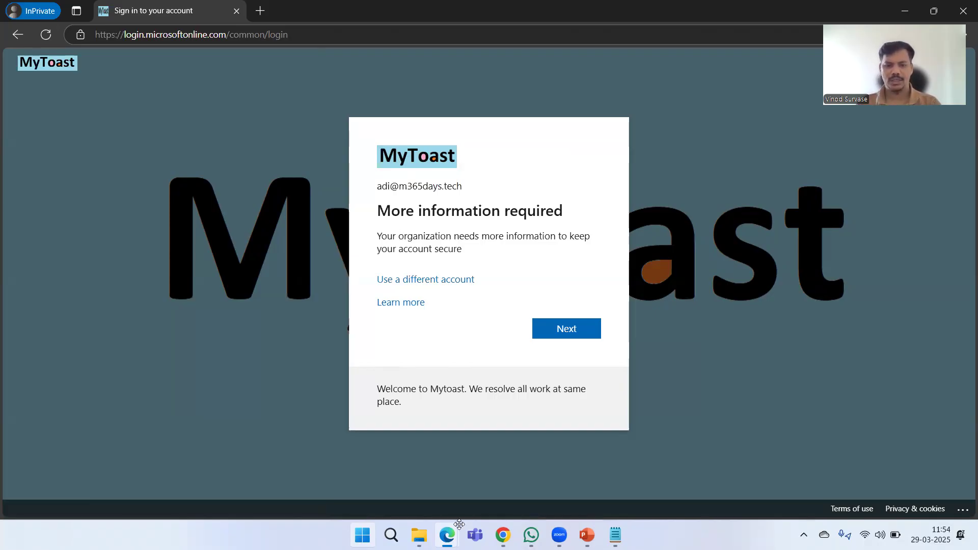
{"action": "mouse_move", "coordinate": [441, 524]}
{"action": "left_click", "coordinate": [413, 470]}
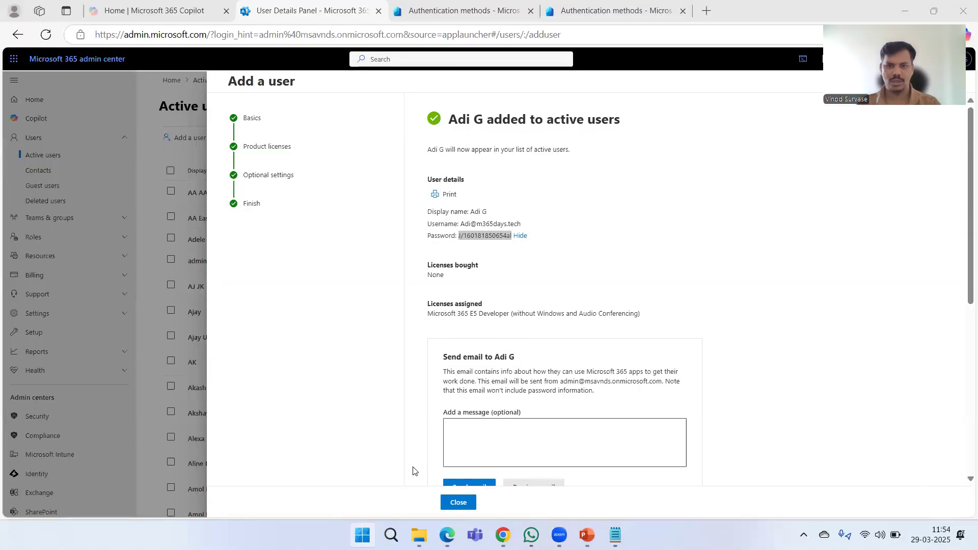
- Edit the Registration campaign so users may snooze for 1 day, and save it
{"action": "left_click", "coordinate": [499, 5]}
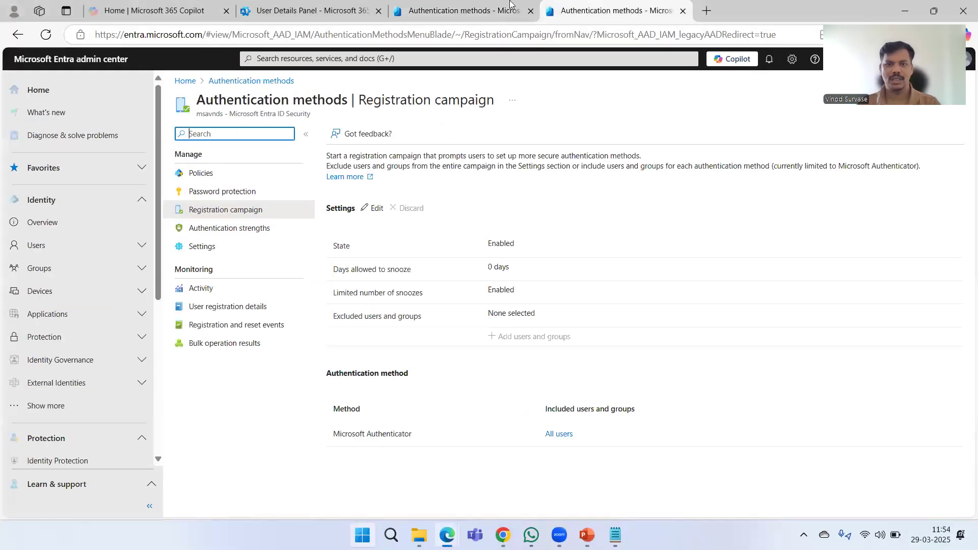
{"action": "left_click", "coordinate": [491, 7]}
{"action": "left_click", "coordinate": [376, 208]}
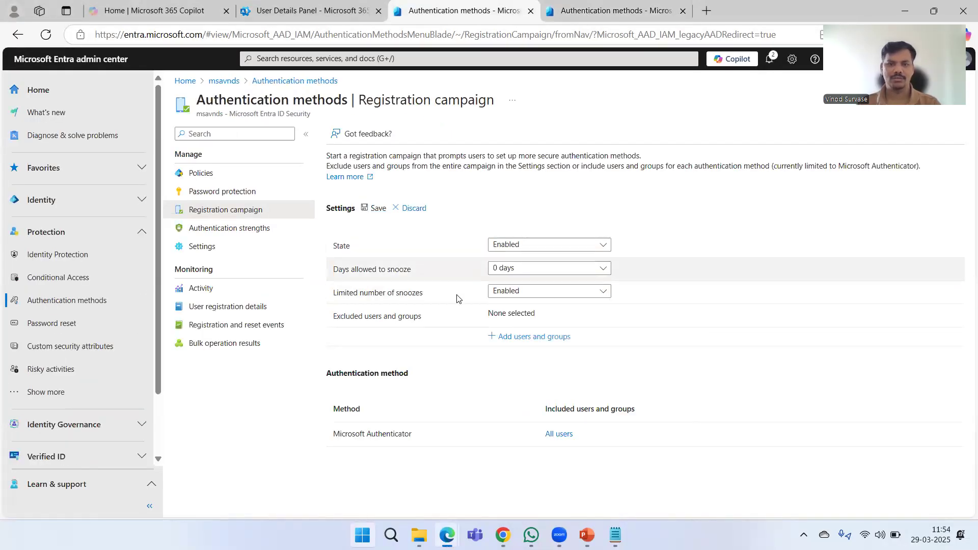
{"action": "left_click", "coordinate": [504, 268]}
{"action": "left_click", "coordinate": [528, 306]}
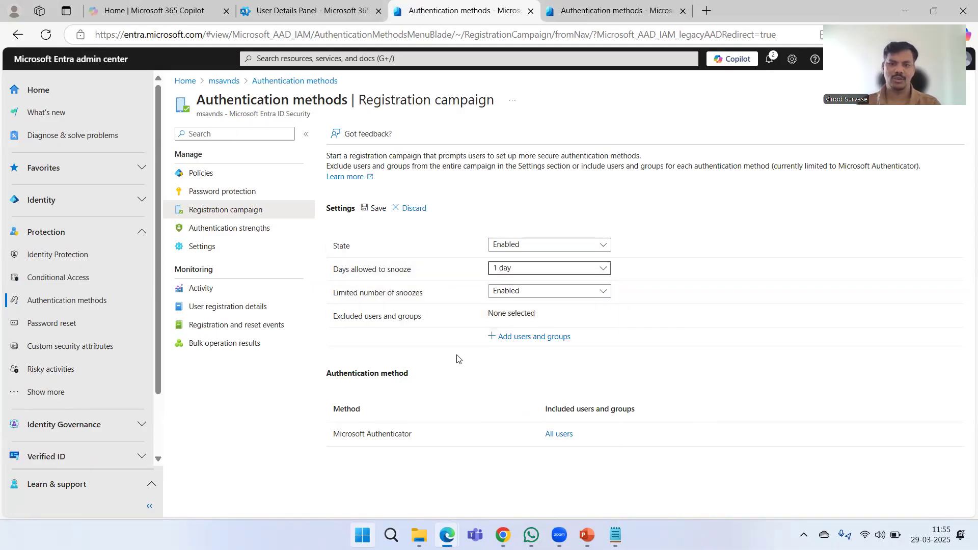
{"action": "left_click", "coordinate": [374, 208]}
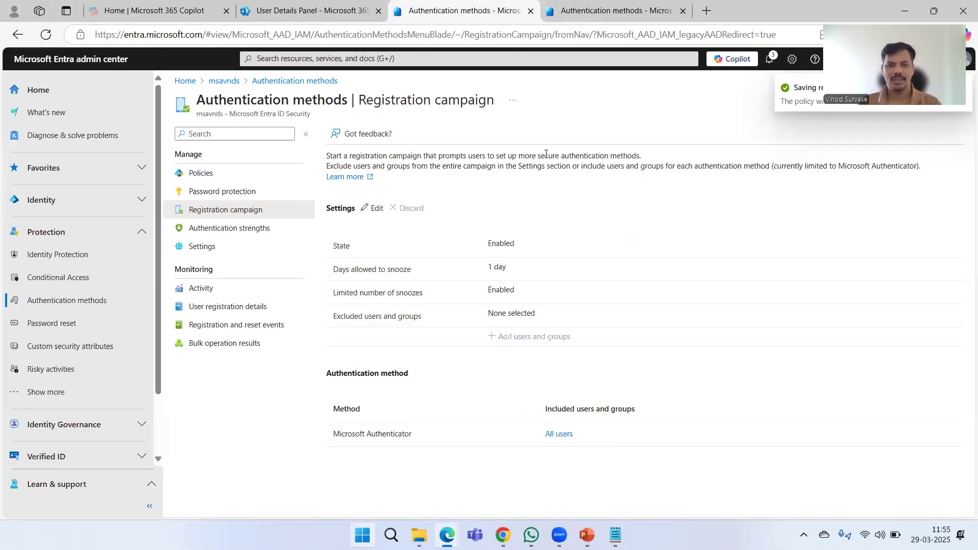
{"action": "mouse_move", "coordinate": [447, 534]}
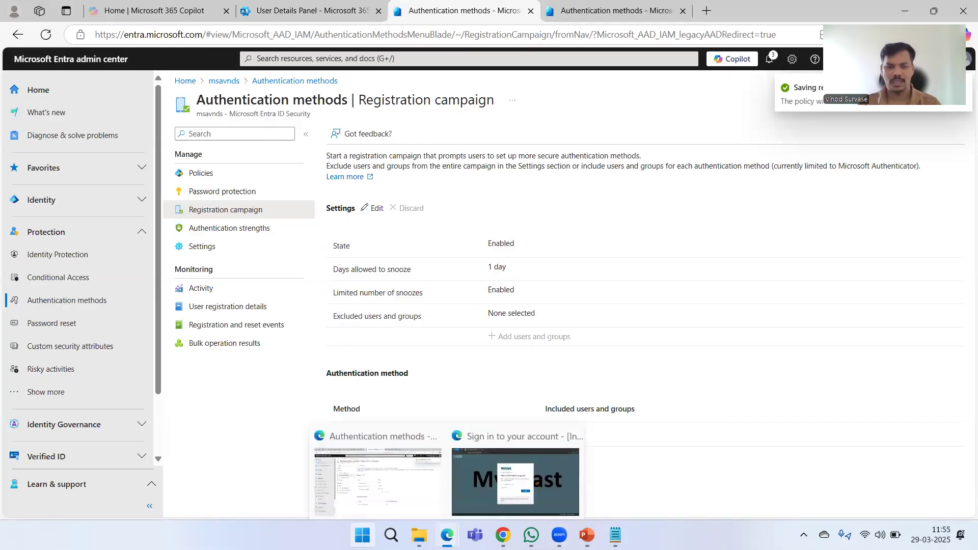
{"action": "left_click", "coordinate": [512, 483]}
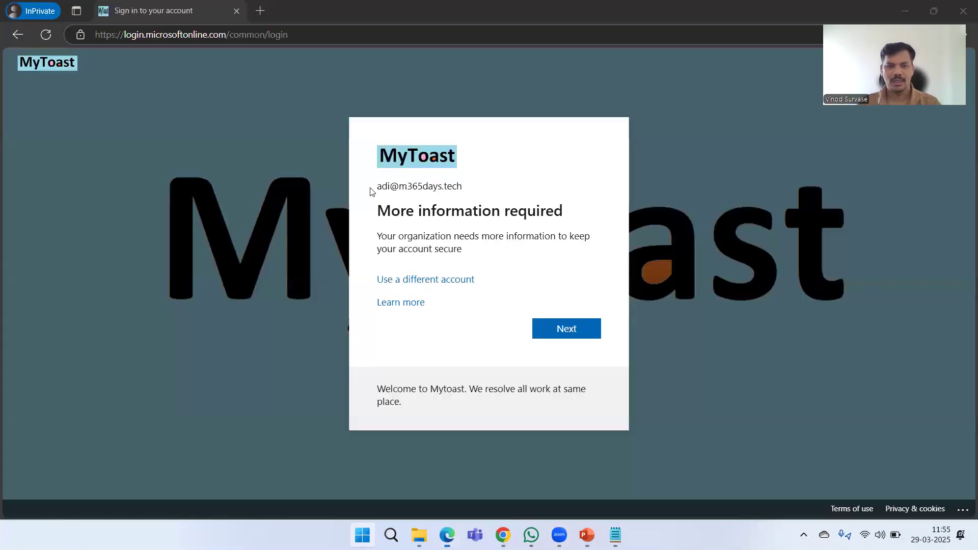
- Close the earlier sign-in tab in the InPrivate window
{"action": "left_click_drag", "start_coordinate": [371, 192], "coordinate": [504, 196]}
{"action": "key", "text": "ctrl+c"}
{"action": "left_click", "coordinate": [562, 252]}
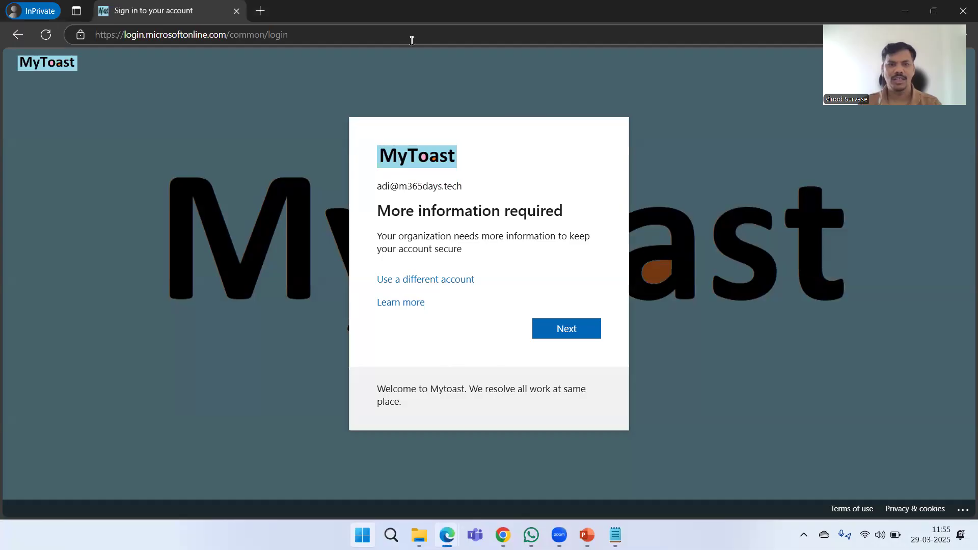
{"action": "left_click", "coordinate": [259, 12]}
{"action": "left_click", "coordinate": [230, 14]}
{"action": "left_click", "coordinate": [236, 11]}
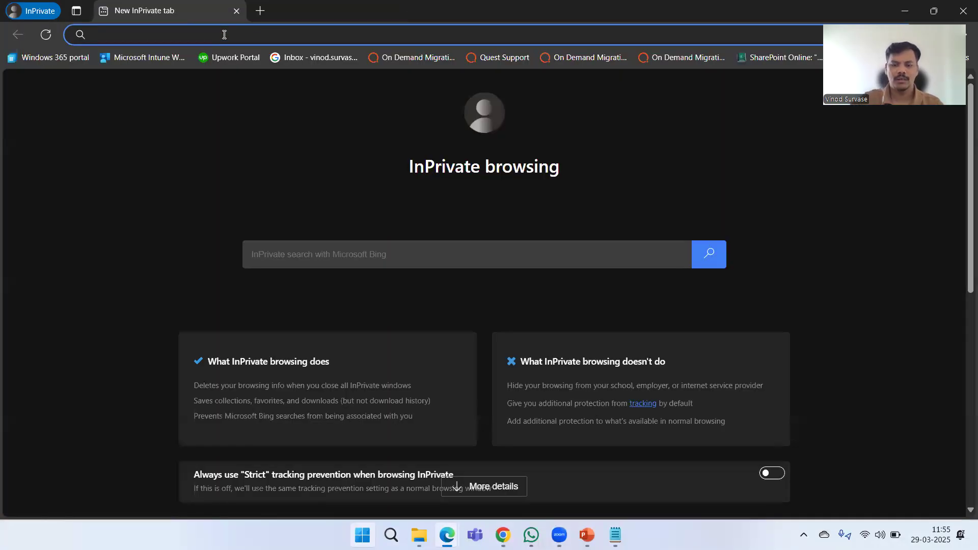
- Load office.com, start signing in, then close the private window
{"action": "type", "text": "off"}
{"action": "key", "text": "Return"}
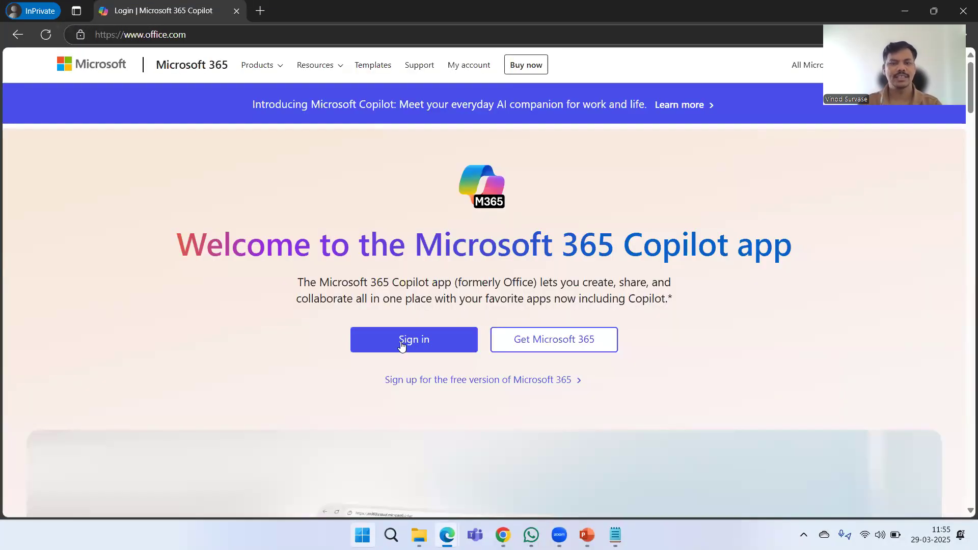
{"action": "left_click", "coordinate": [401, 344]}
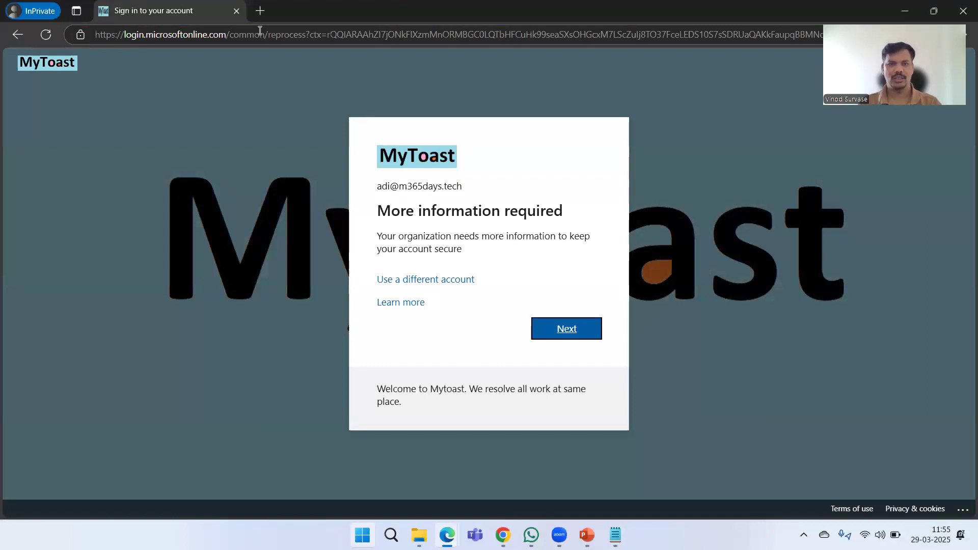
{"action": "left_click", "coordinate": [240, 16]}
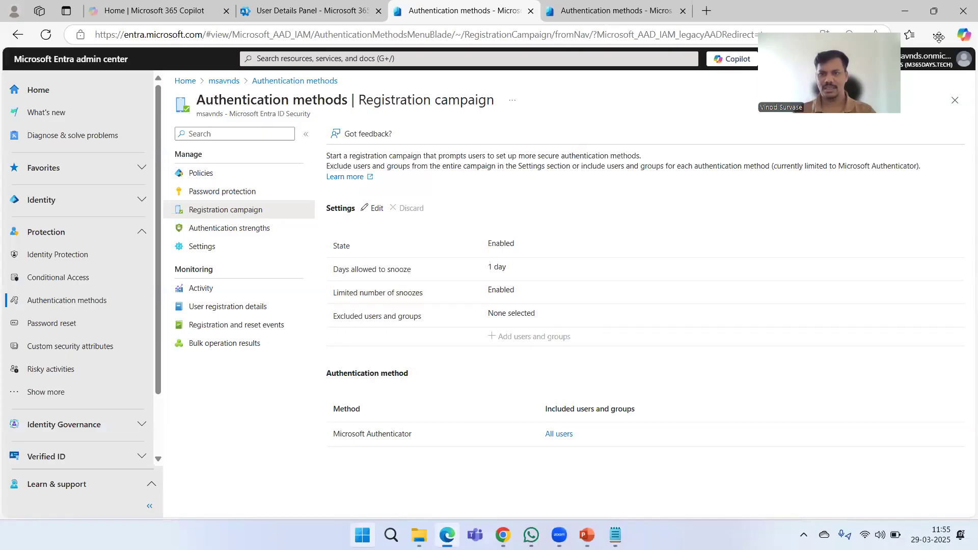
- Open a new InPrivate window at office.com and submit the new user's sign-in name
{"action": "left_click", "coordinate": [938, 36]}
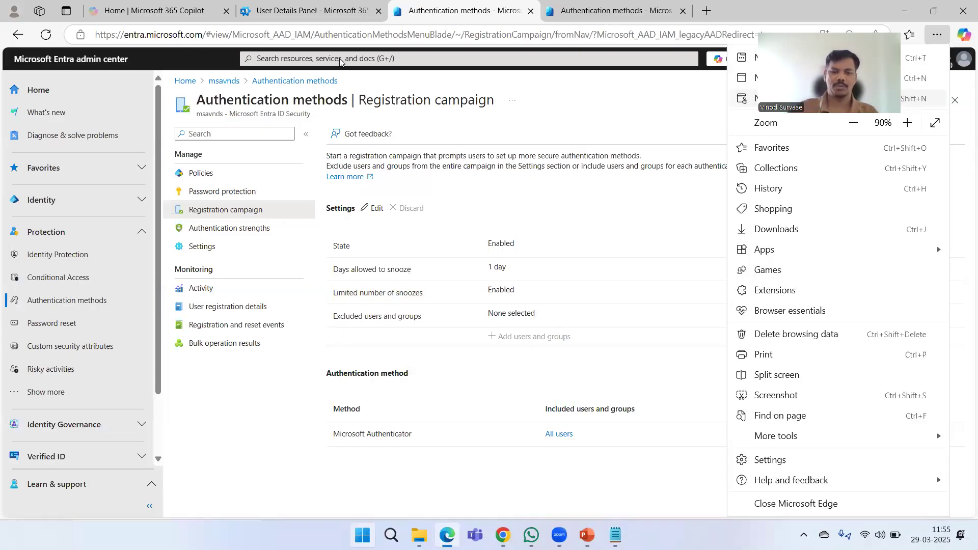
{"action": "key", "text": "ctrl+shift+n"}
{"action": "type", "text": "of"}
{"action": "key", "text": "Return"}
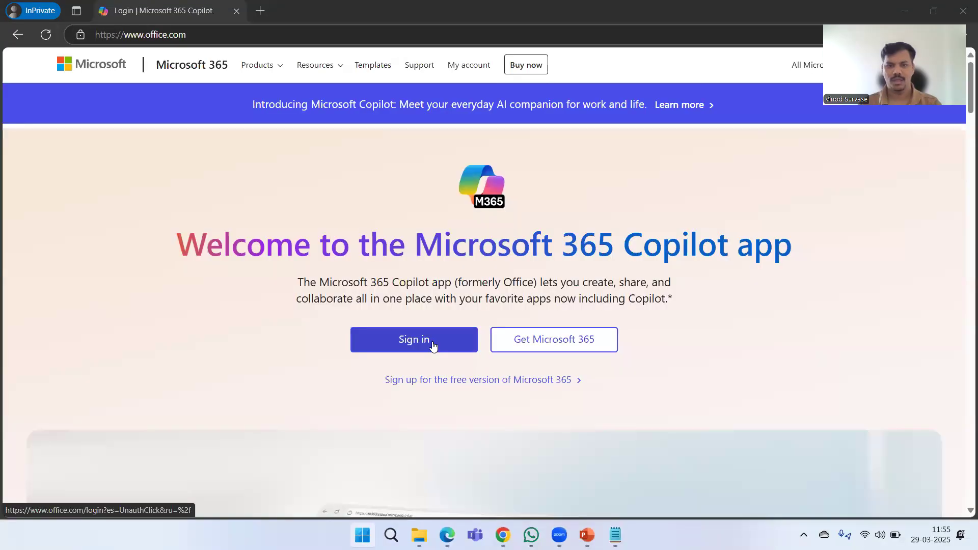
{"action": "left_click", "coordinate": [433, 345]}
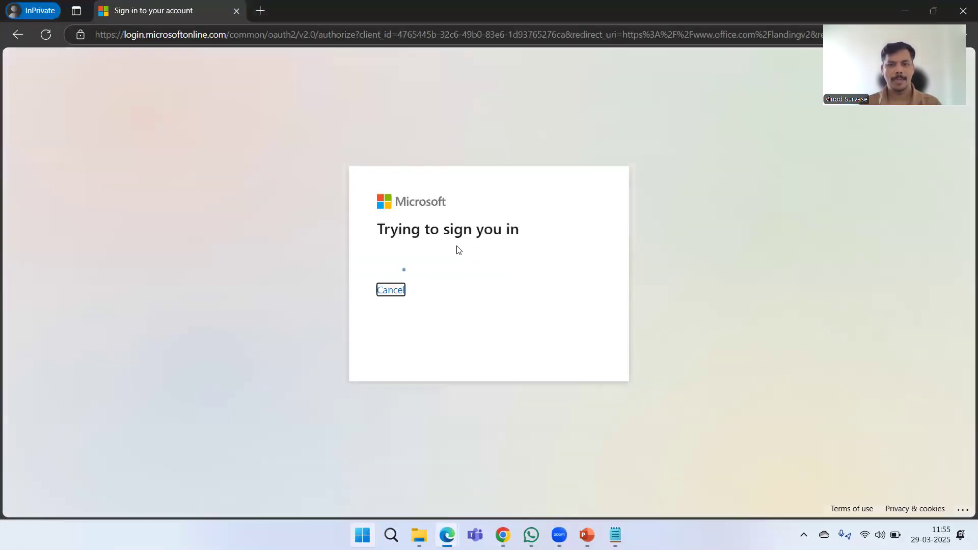
{"action": "key", "text": "ctrl+v"}
{"action": "left_click", "coordinate": [541, 318]}
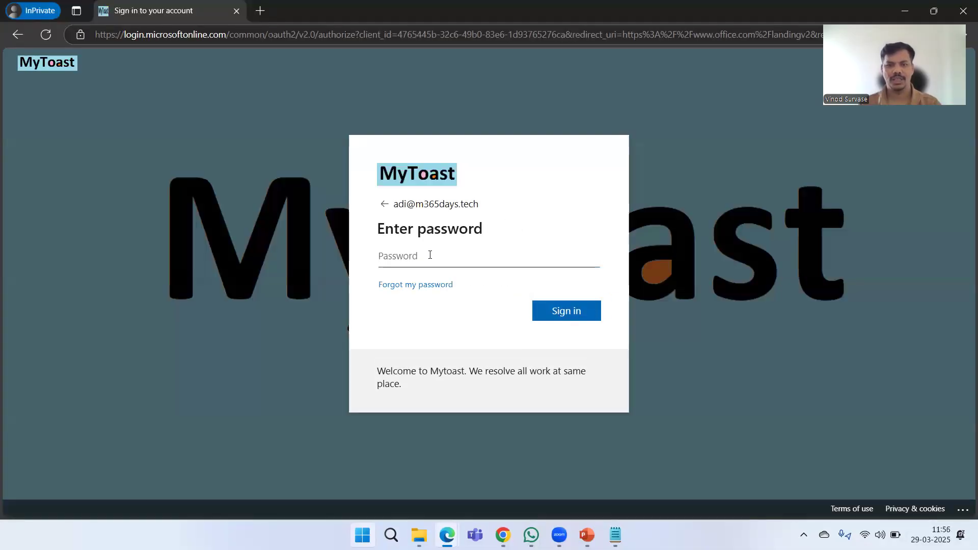
- Paste the new user's password from the admin center and sign in
{"action": "left_click", "coordinate": [428, 255]}
{"action": "left_click", "coordinate": [592, 281]}
{"action": "left_click", "coordinate": [458, 251]}
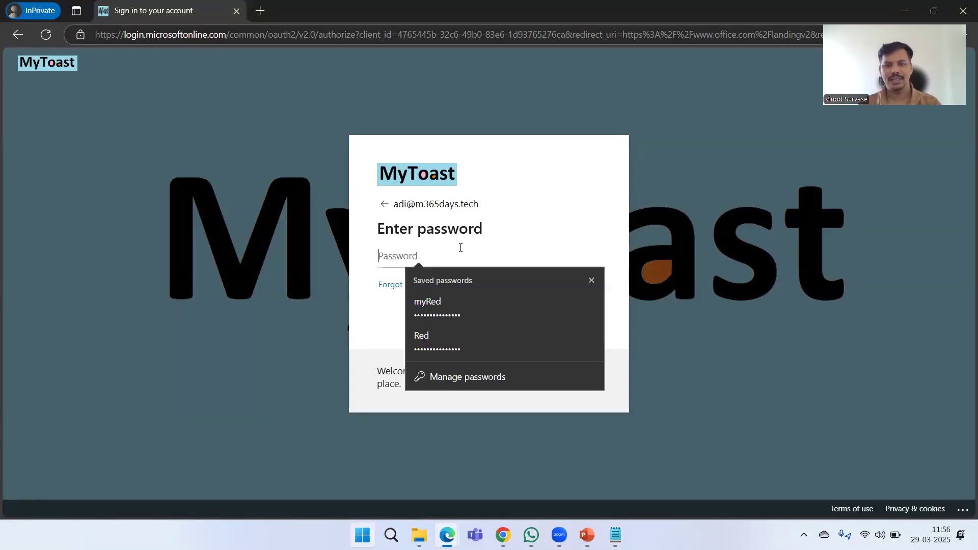
{"action": "left_click", "coordinate": [591, 280]}
{"action": "left_click", "coordinate": [512, 264]}
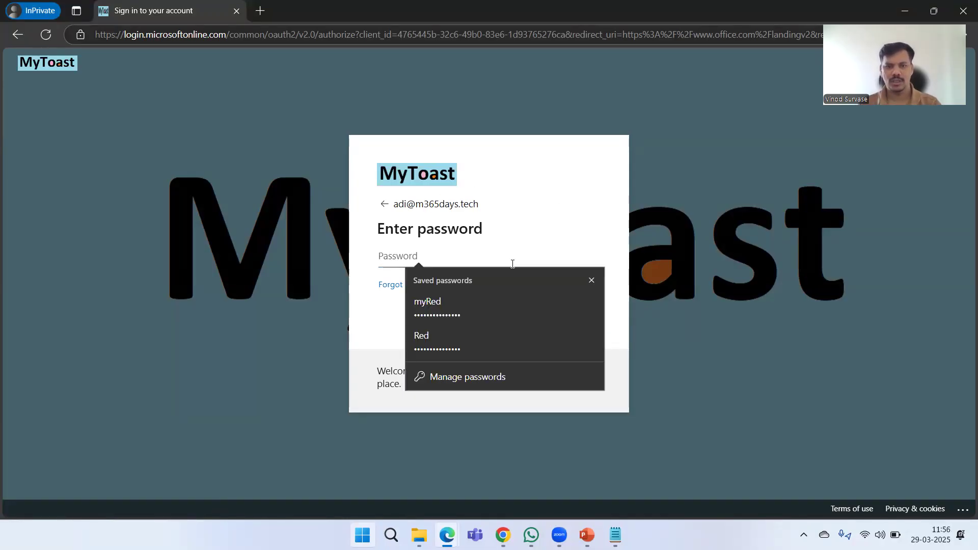
{"action": "left_click", "coordinate": [594, 237]}
{"action": "left_click", "coordinate": [446, 534]}
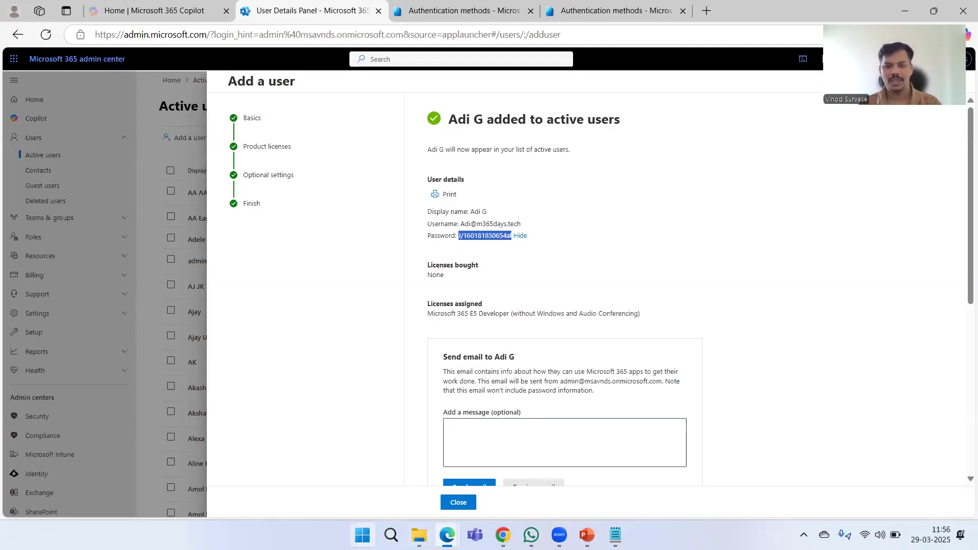
{"action": "left_click", "coordinate": [446, 535]}
{"action": "left_click", "coordinate": [490, 487]}
{"action": "left_click", "coordinate": [410, 255]}
{"action": "key", "text": "ctrl+v"}
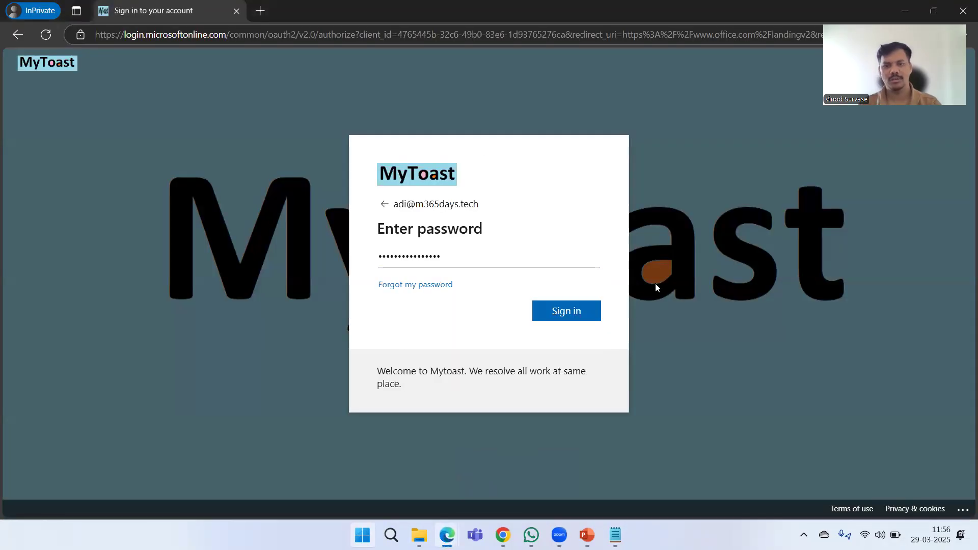
{"action": "left_click", "coordinate": [575, 311]}
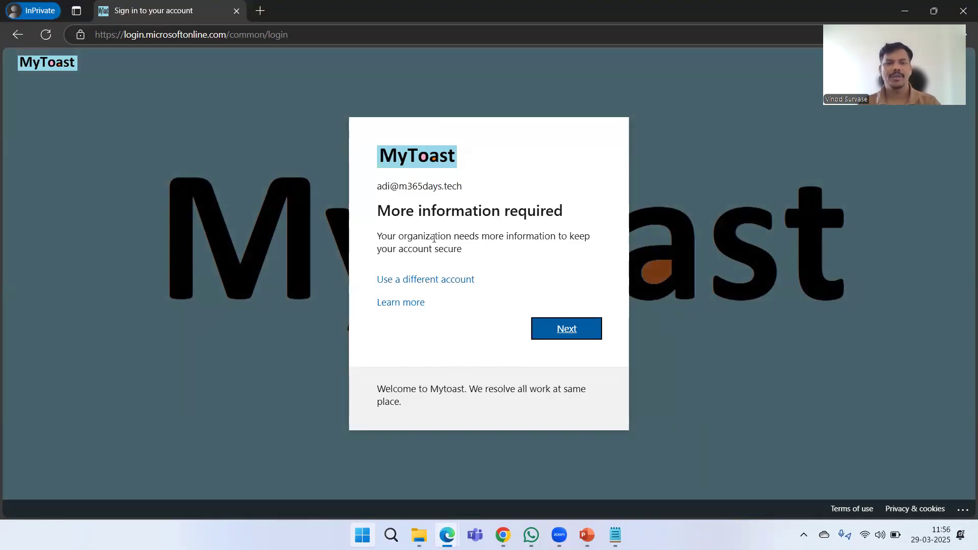
- Highlight the account name and the more-information-needed explanation on the prompt
{"action": "left_click_drag", "start_coordinate": [374, 192], "coordinate": [473, 196]}
{"action": "left_click", "coordinate": [439, 223]}
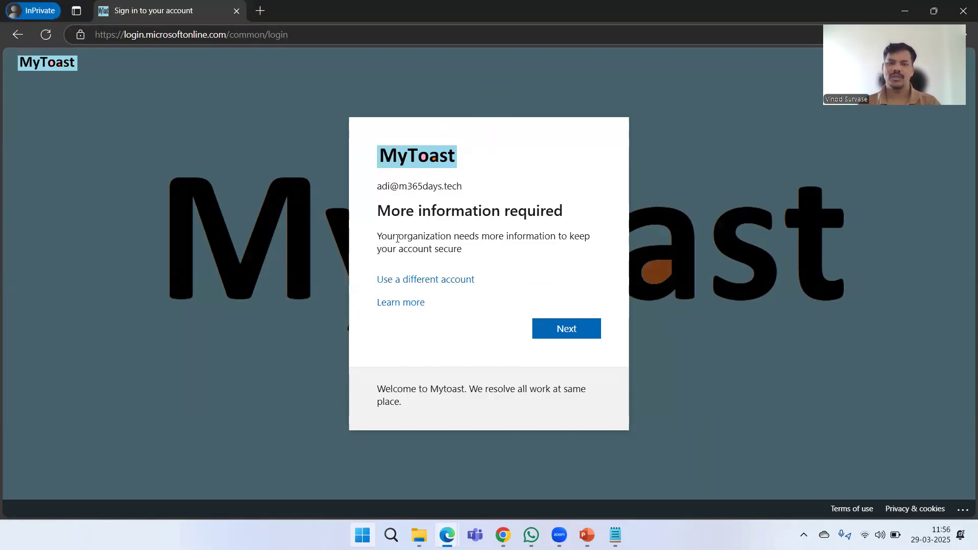
{"action": "left_click_drag", "start_coordinate": [397, 239], "coordinate": [464, 249]}
{"action": "left_click", "coordinate": [643, 256]}
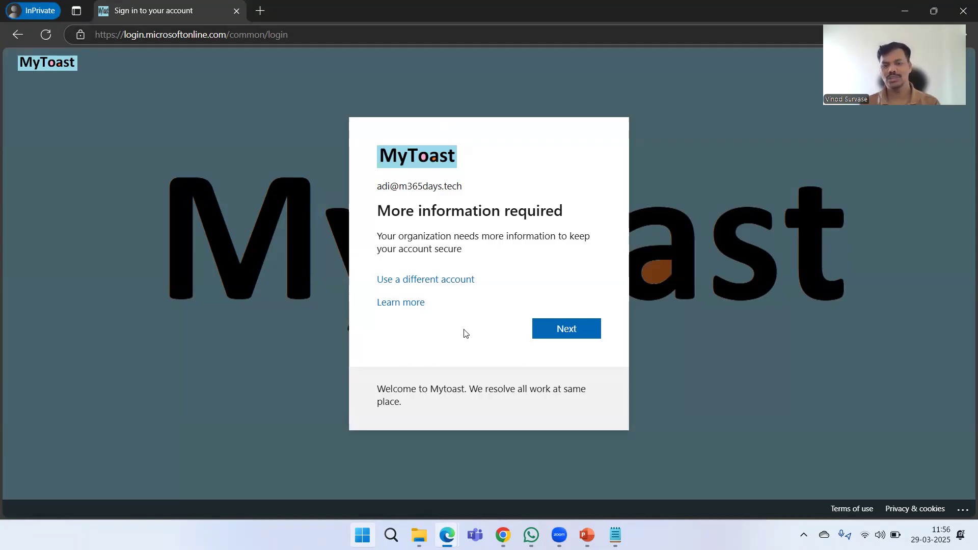
{"action": "left_click_drag", "start_coordinate": [479, 252], "coordinate": [360, 242]}
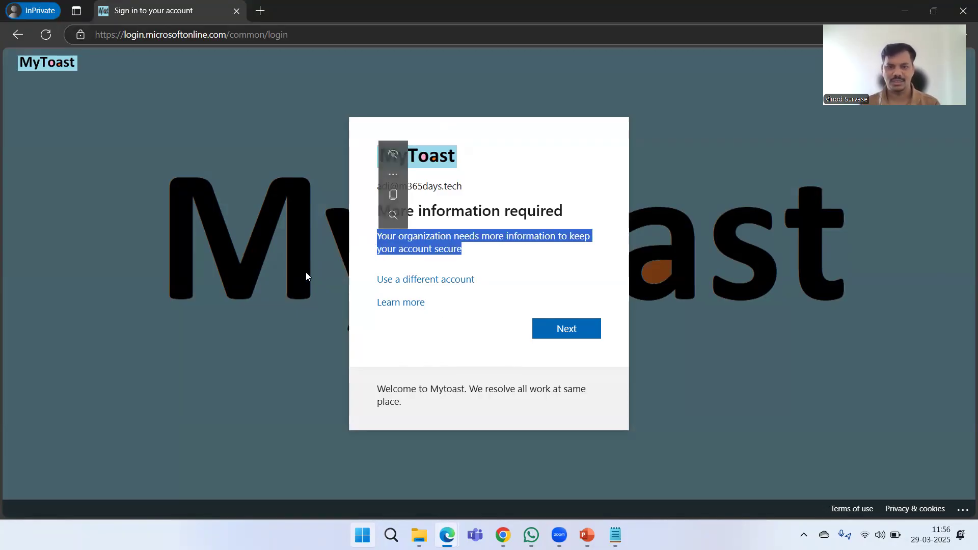
{"action": "left_click", "coordinate": [291, 300]}
{"action": "left_click_drag", "start_coordinate": [374, 241], "coordinate": [477, 249]}
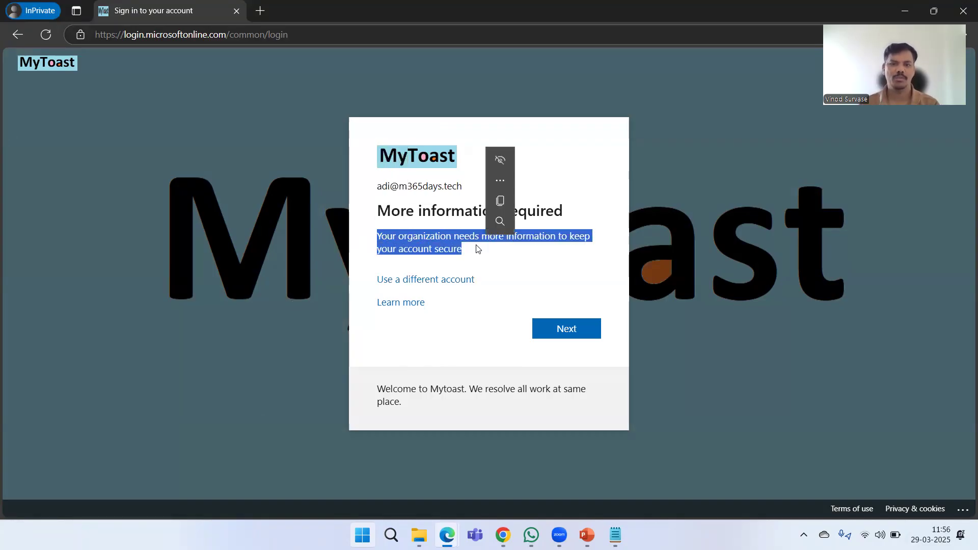
{"action": "left_click", "coordinate": [712, 278]}
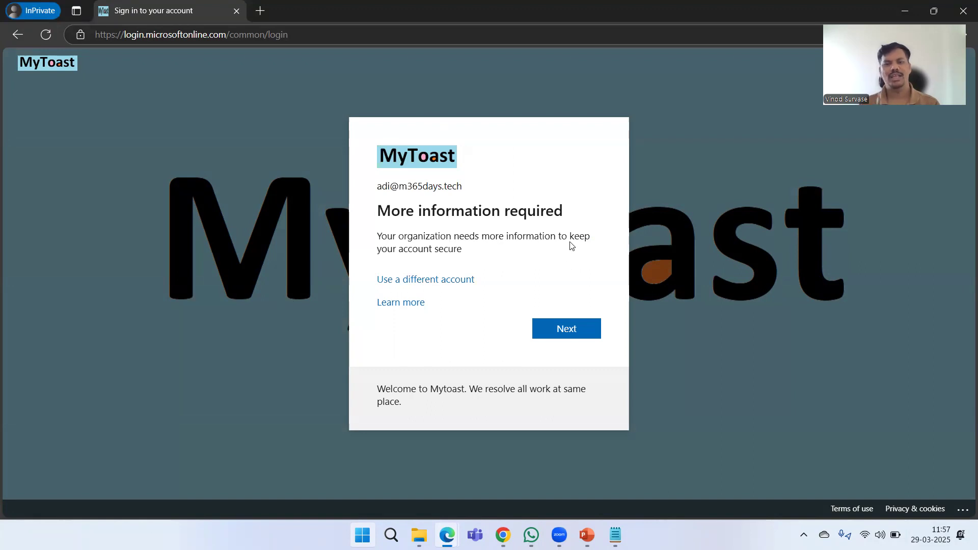
{"action": "left_click_drag", "start_coordinate": [460, 251], "coordinate": [365, 243]}
{"action": "left_click", "coordinate": [303, 343]}
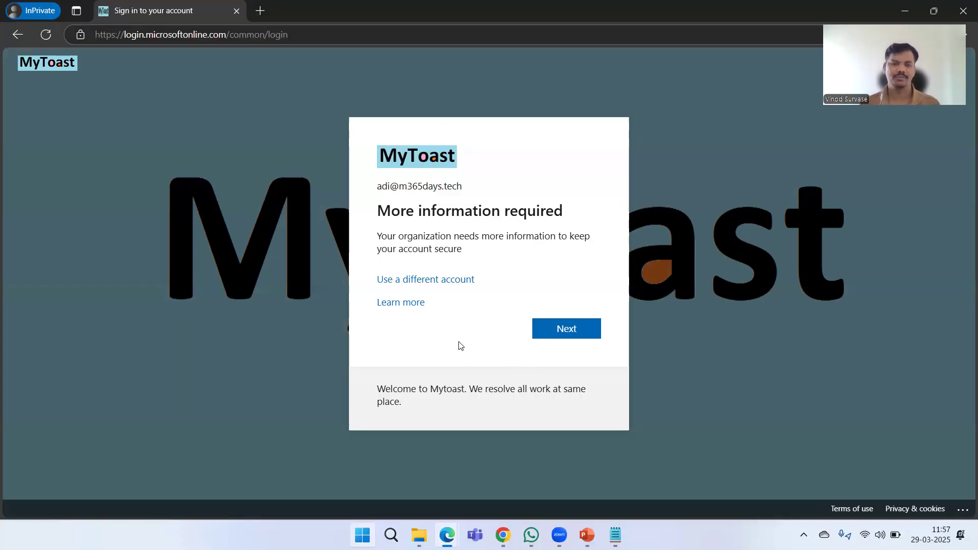
- Reload the page, open a new InPrivate window at office.com, and start signing in
{"action": "left_click", "coordinate": [53, 32]}
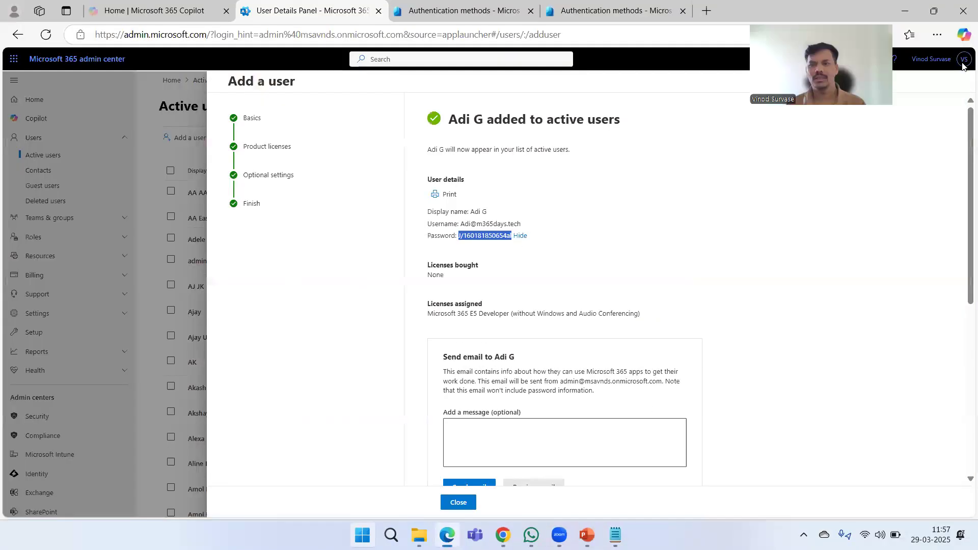
{"action": "left_click", "coordinate": [937, 34]}
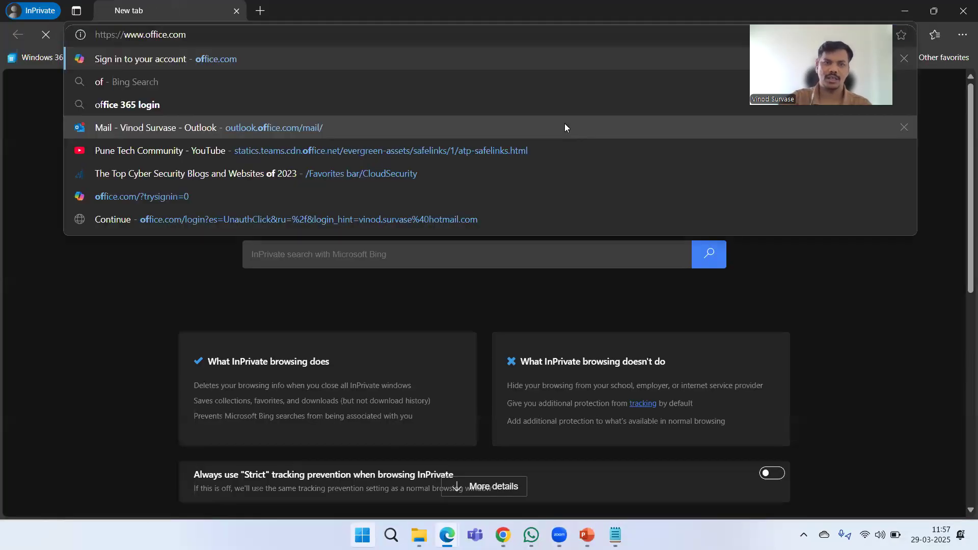
{"action": "key", "text": "Return"}
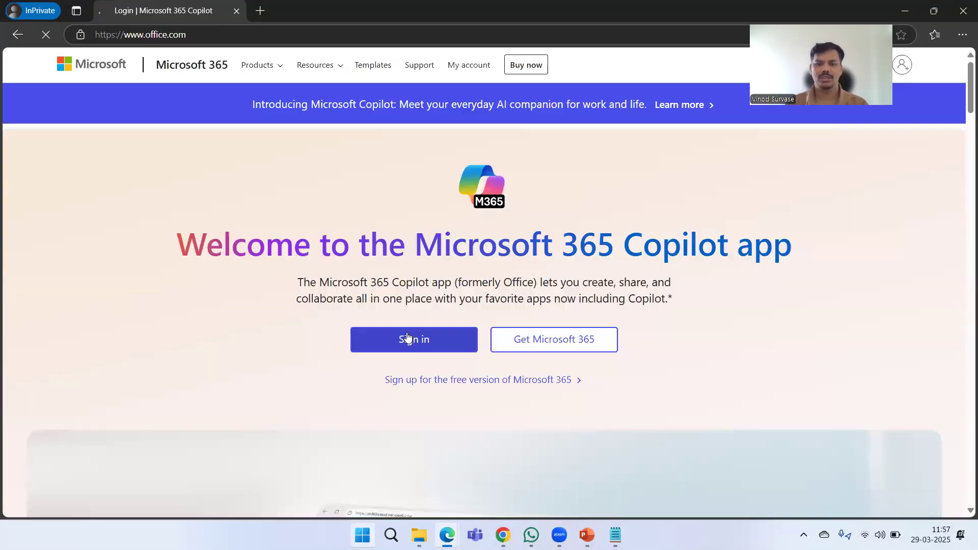
{"action": "left_click", "coordinate": [406, 333]}
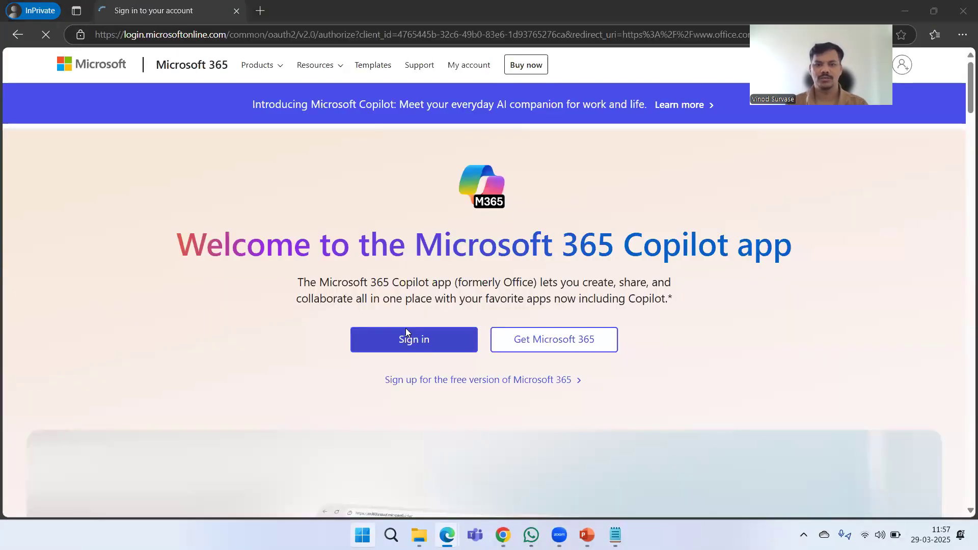
- Copy the new user's username from the admin center into the sign-in form and submit it
{"action": "key", "text": "alt+Tab"}
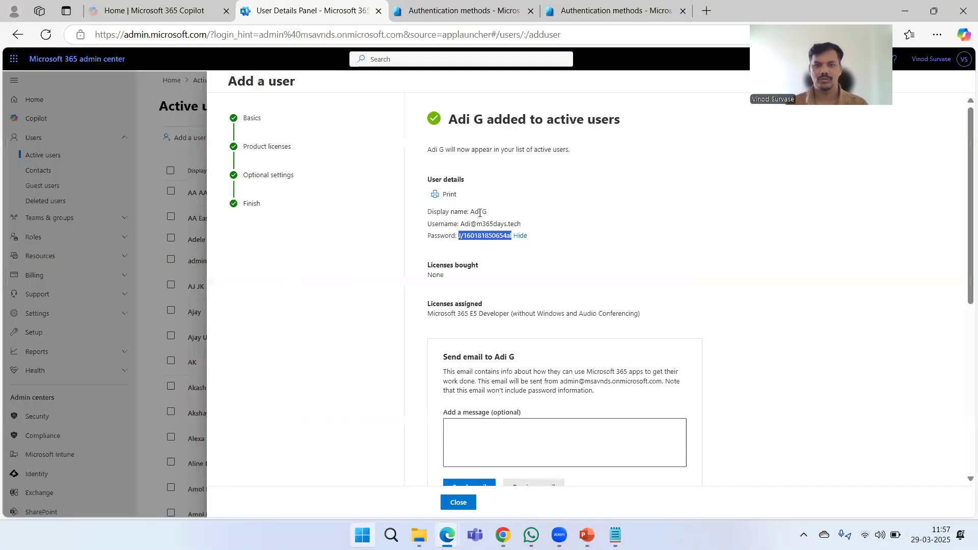
{"action": "left_click_drag", "start_coordinate": [462, 223], "coordinate": [522, 227]}
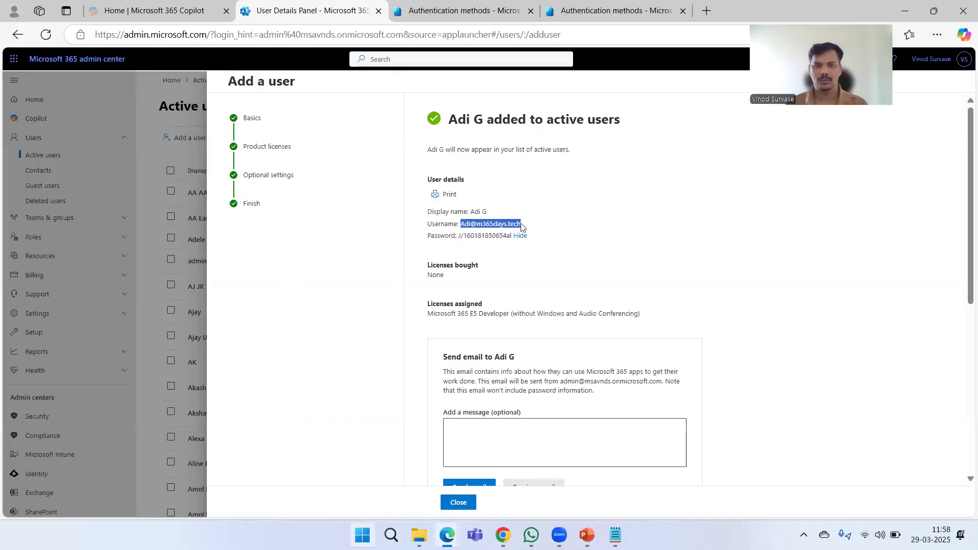
{"action": "key", "text": "ctrl+c"}
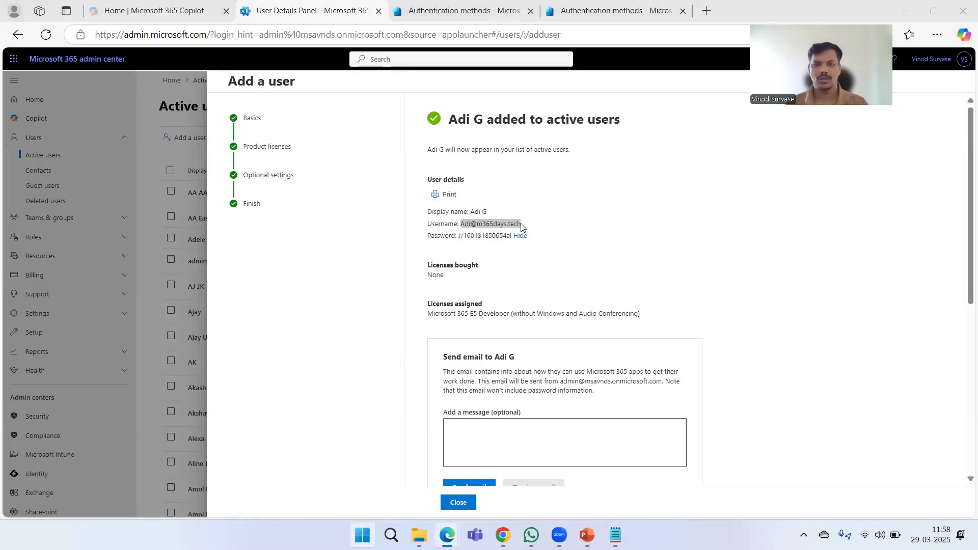
{"action": "key", "text": "alt+Tab"}
{"action": "key", "text": "ctrl+v"}
{"action": "left_click", "coordinate": [566, 320]}
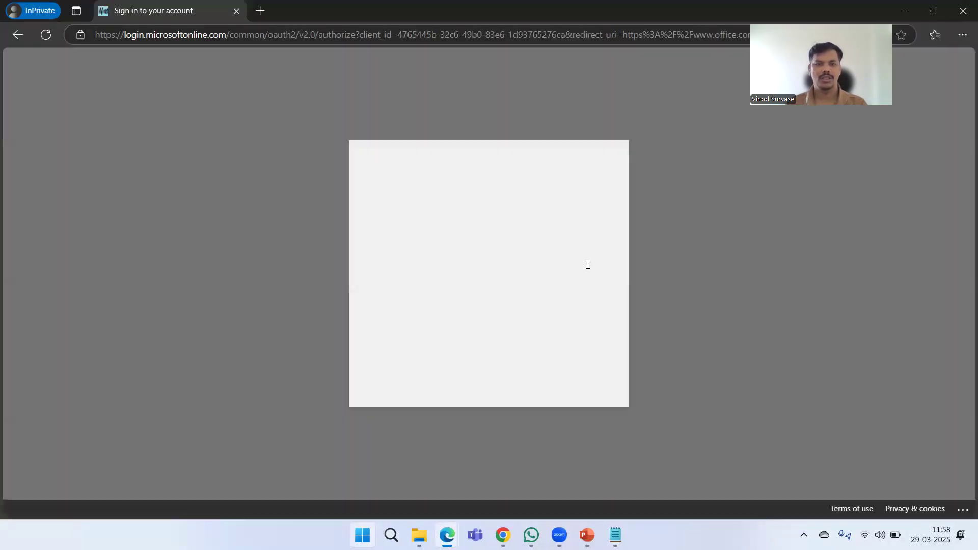
- Copy the generated password from the admin center into the password field
{"action": "key", "text": "alt+Tab"}
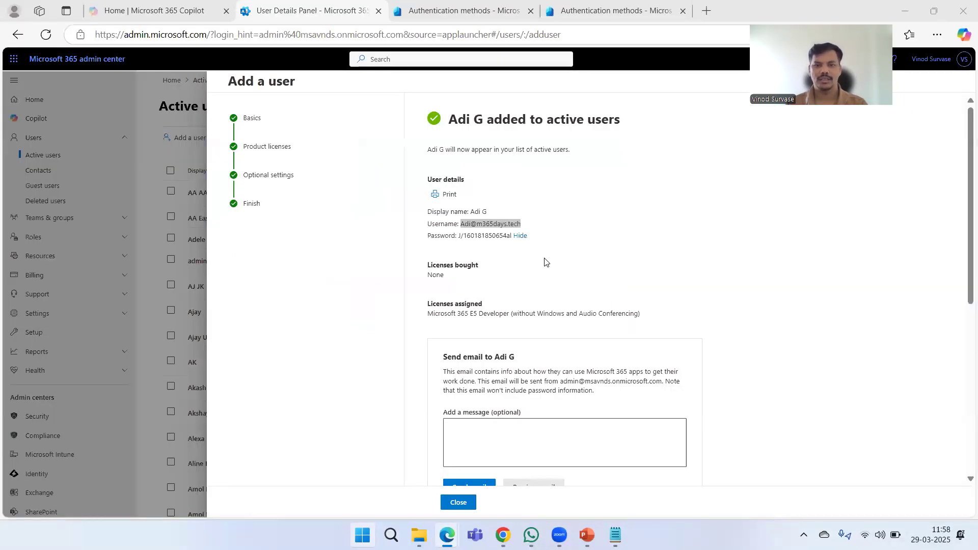
{"action": "double_click", "coordinate": [465, 237]}
{"action": "key", "text": "ctrl+c"}
{"action": "key", "text": "alt+Tab"}
{"action": "key", "text": "ctrl+v"}
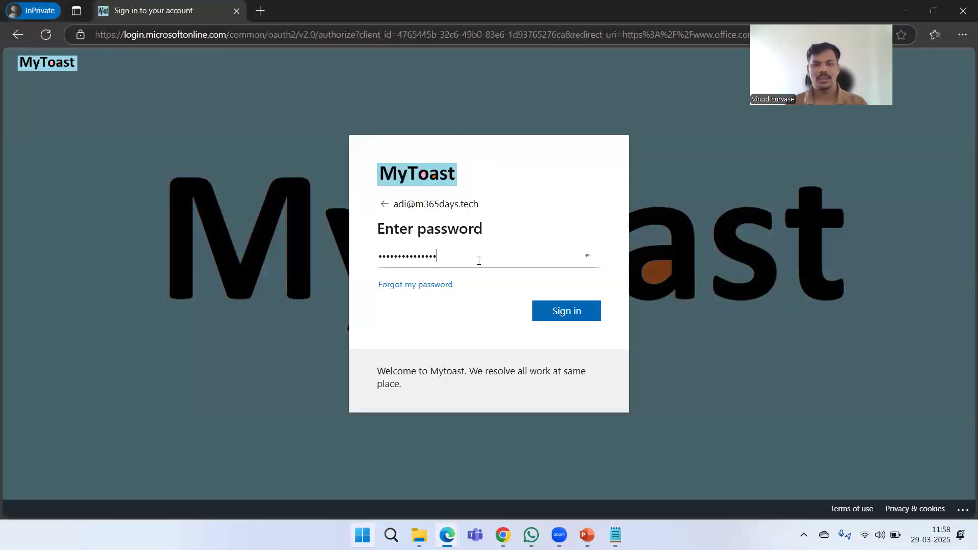
- Sign in with the pasted password and highlight the More information required message
{"action": "left_click", "coordinate": [564, 311]}
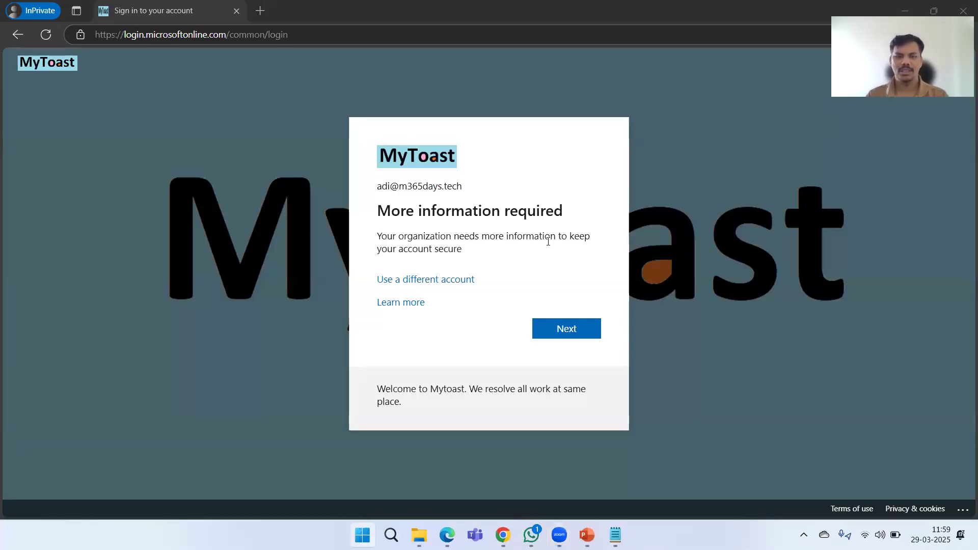
{"action": "left_click_drag", "start_coordinate": [471, 250], "coordinate": [376, 213]}
{"action": "left_click", "coordinate": [673, 267]}
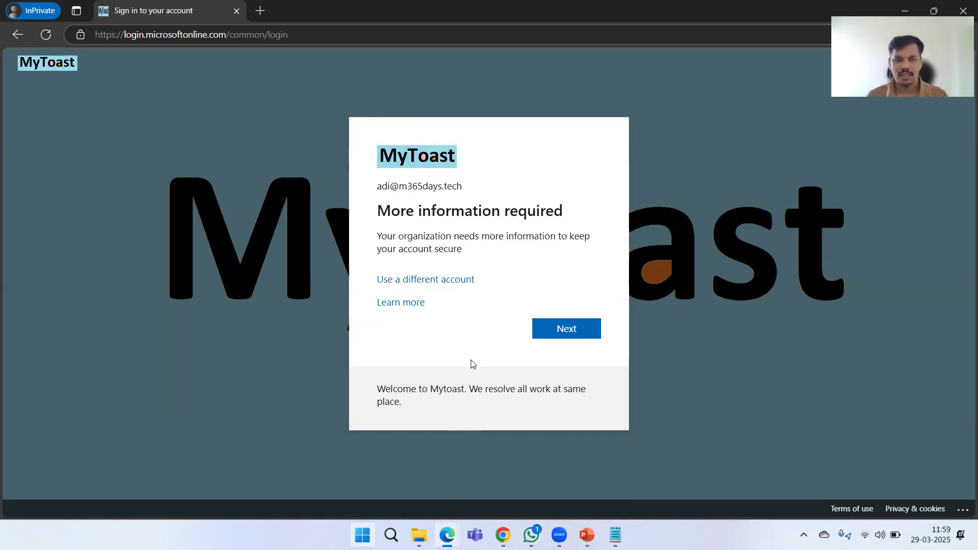
- Check Entra's Registration campaign page, then continue the prompt to set up security info
{"action": "key", "text": "alt+Tab"}
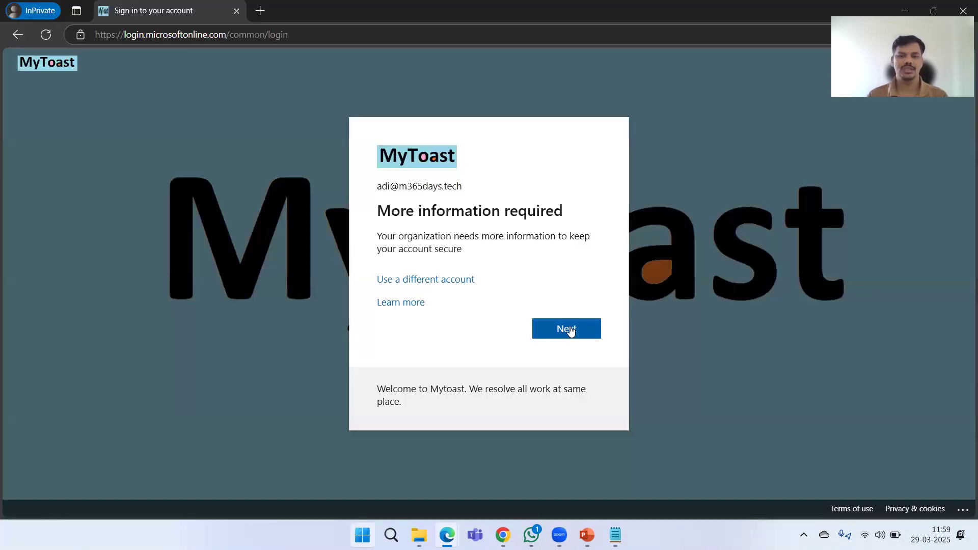
{"action": "left_click", "coordinate": [570, 329]}
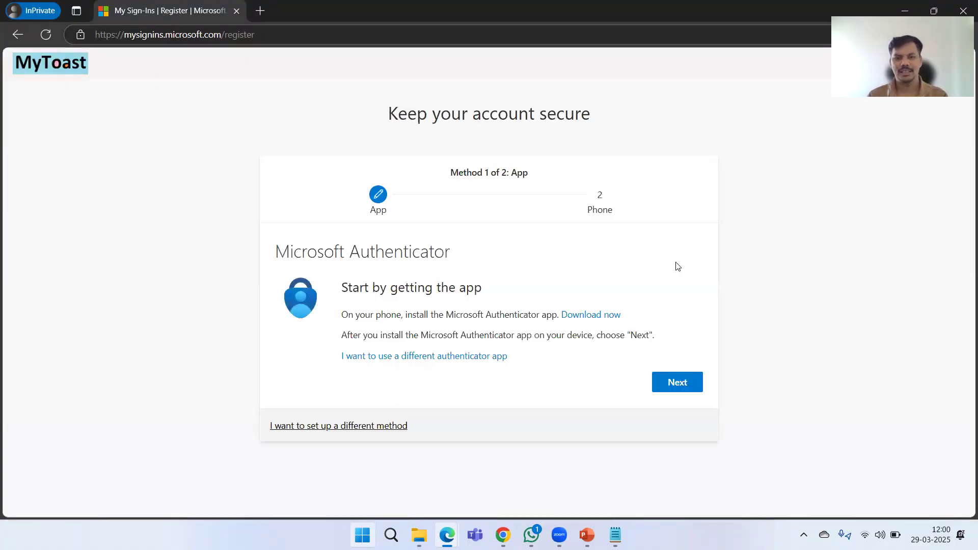
- Advance through the Authenticator install and QR code steps, confirming the code was scanned
{"action": "left_click_drag", "start_coordinate": [279, 250], "coordinate": [452, 266]}
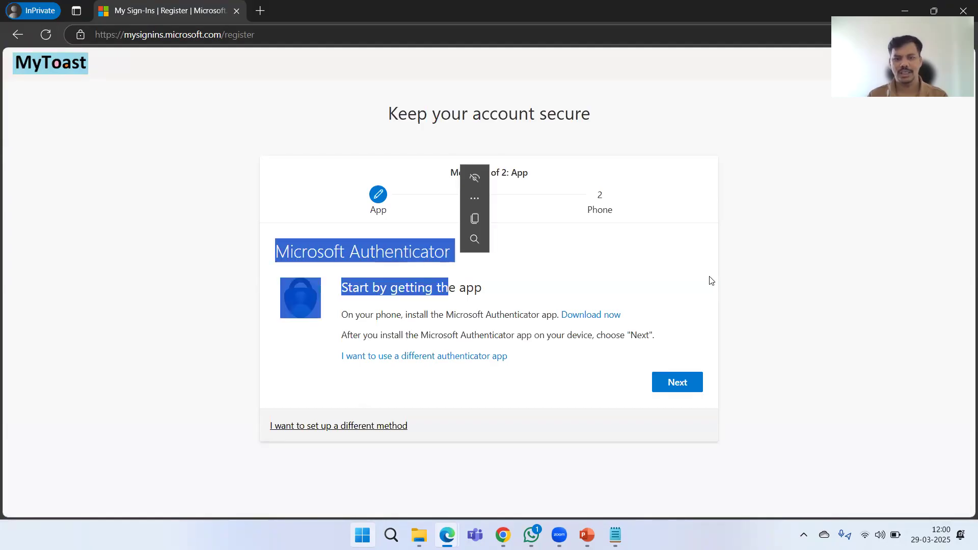
{"action": "left_click", "coordinate": [818, 284]}
{"action": "left_click", "coordinate": [692, 383]}
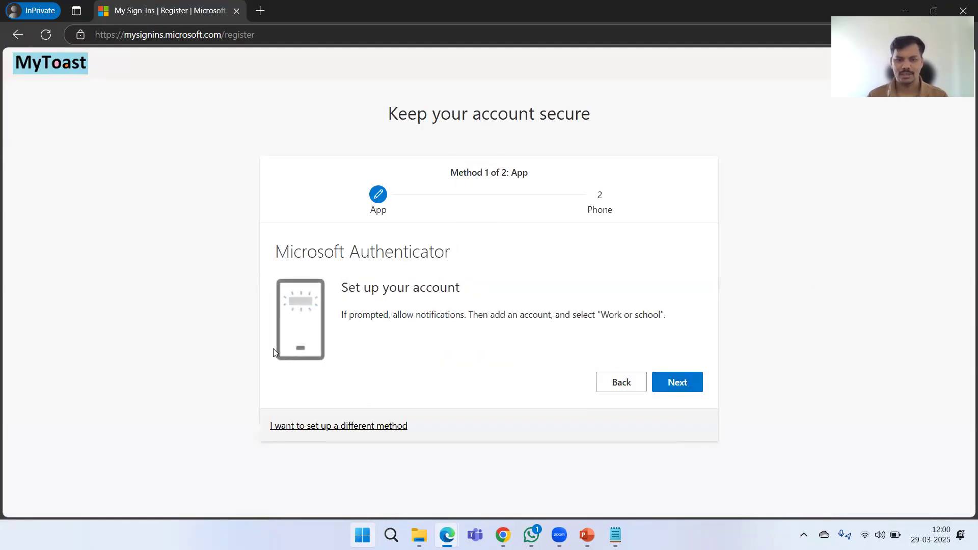
{"action": "left_click", "coordinate": [680, 384]}
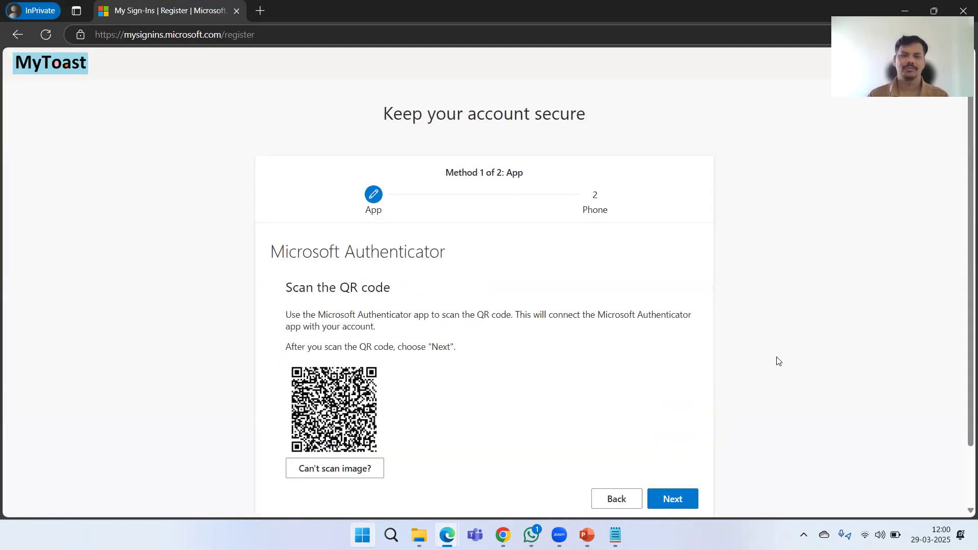
{"action": "scroll", "coordinate": [778, 359], "scroll_direction": "down", "scroll_amount": 1}
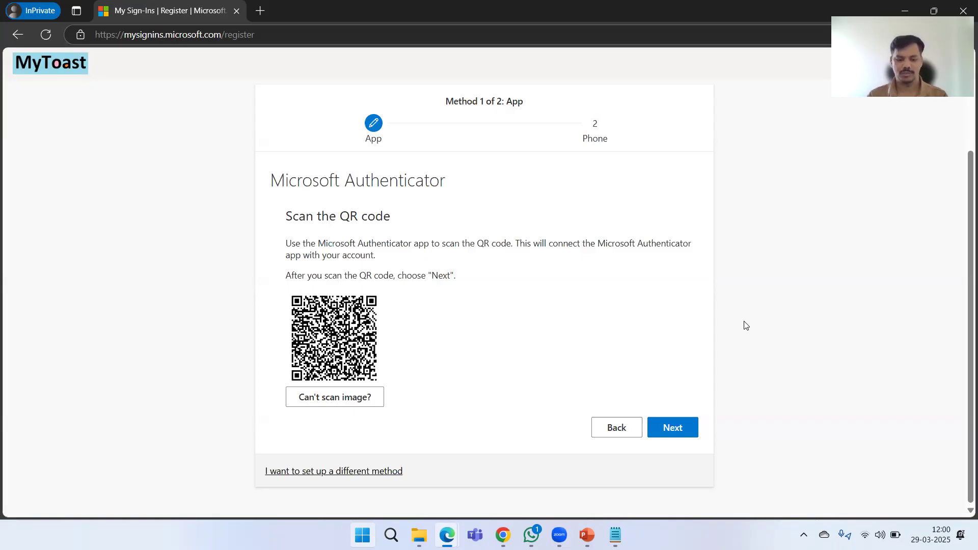
{"action": "left_click", "coordinate": [692, 433]}
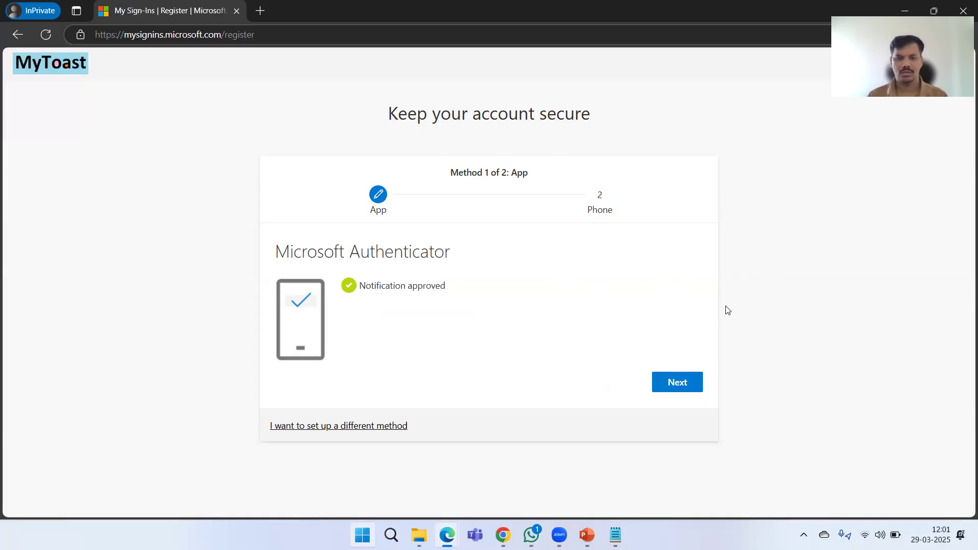
- Register a phone with India (+91) and the saved number, then submit the SMS verification code
{"action": "left_click", "coordinate": [684, 383]}
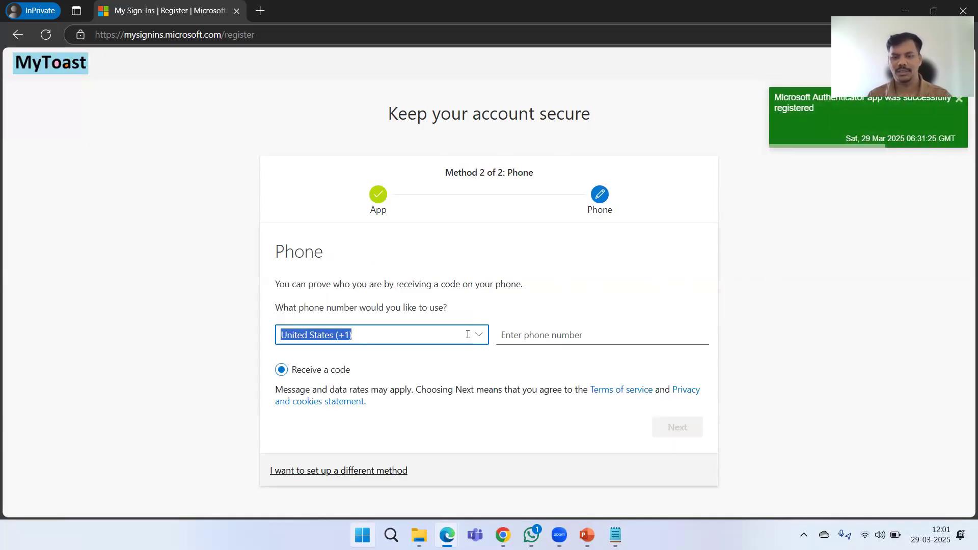
{"action": "type", "text": "India (+91"}
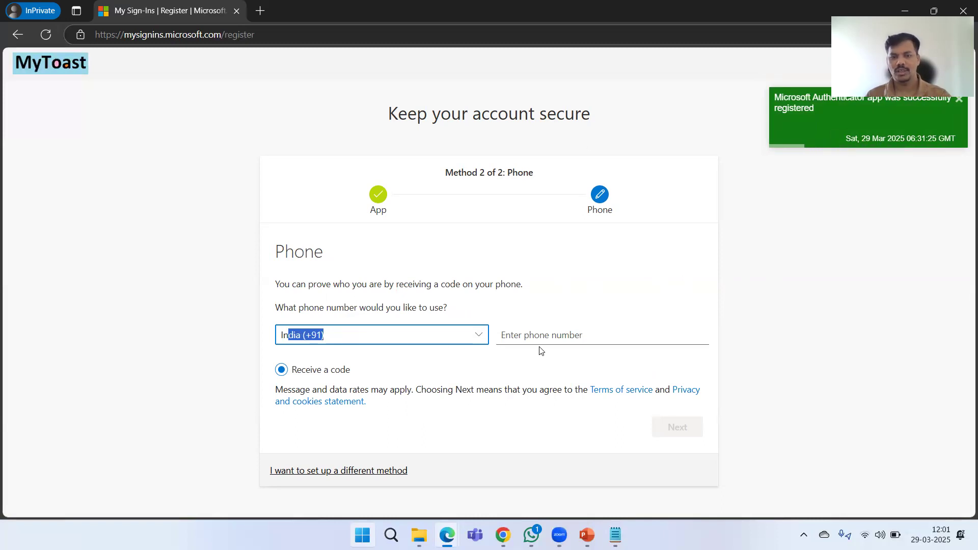
{"action": "left_click", "coordinate": [550, 336]}
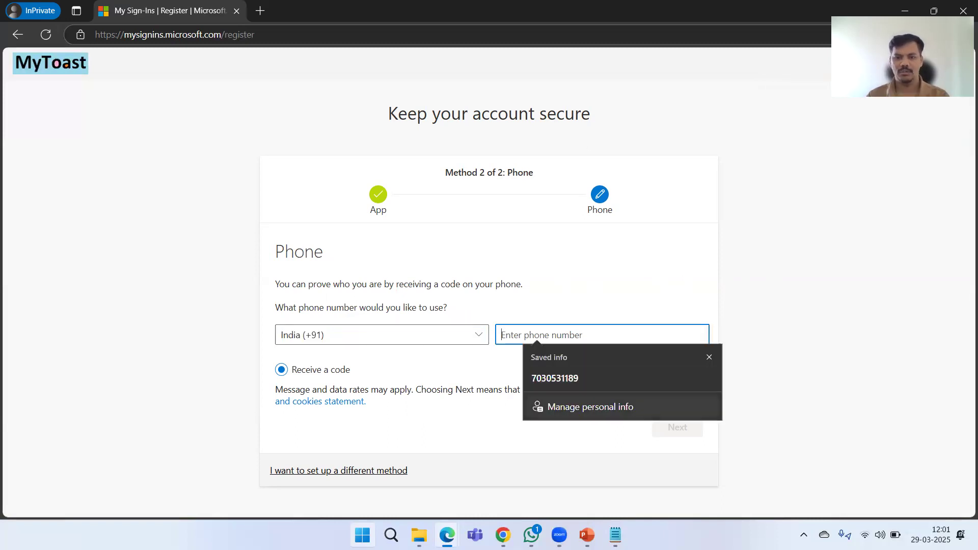
{"action": "left_click", "coordinate": [599, 378]}
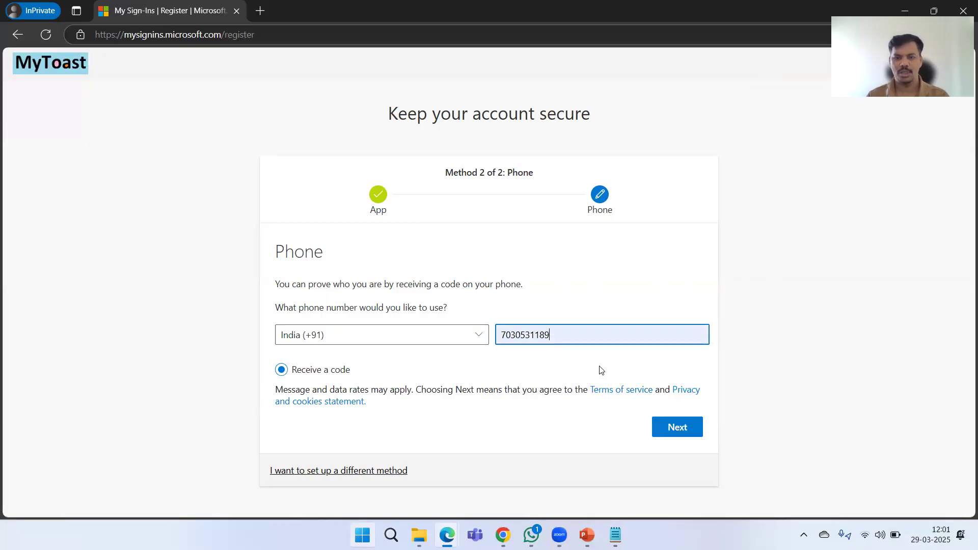
{"action": "left_click", "coordinate": [695, 427]}
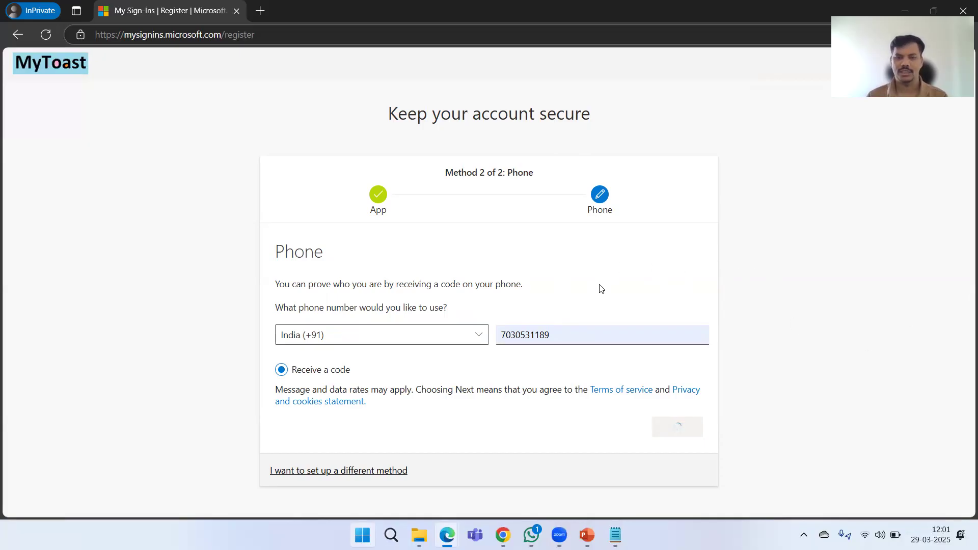
{"action": "left_click", "coordinate": [421, 304]}
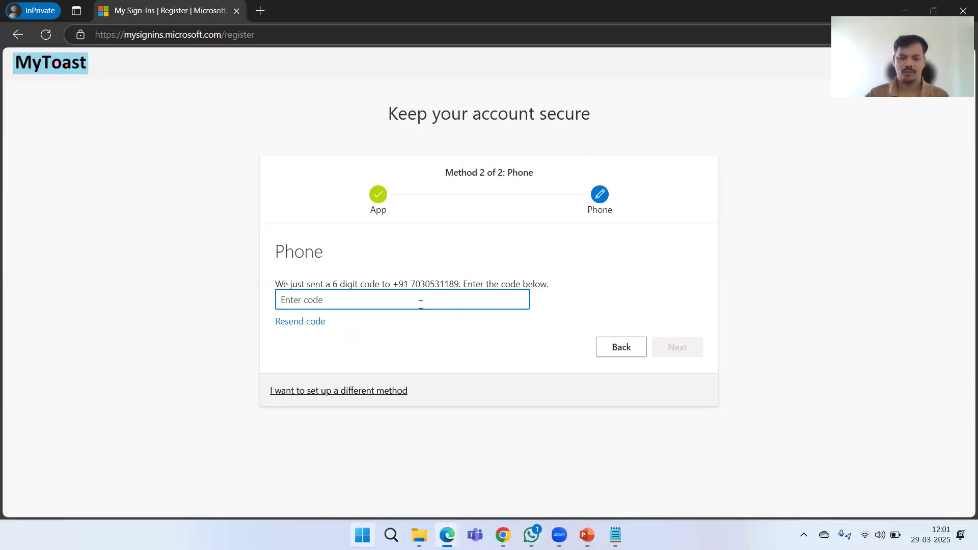
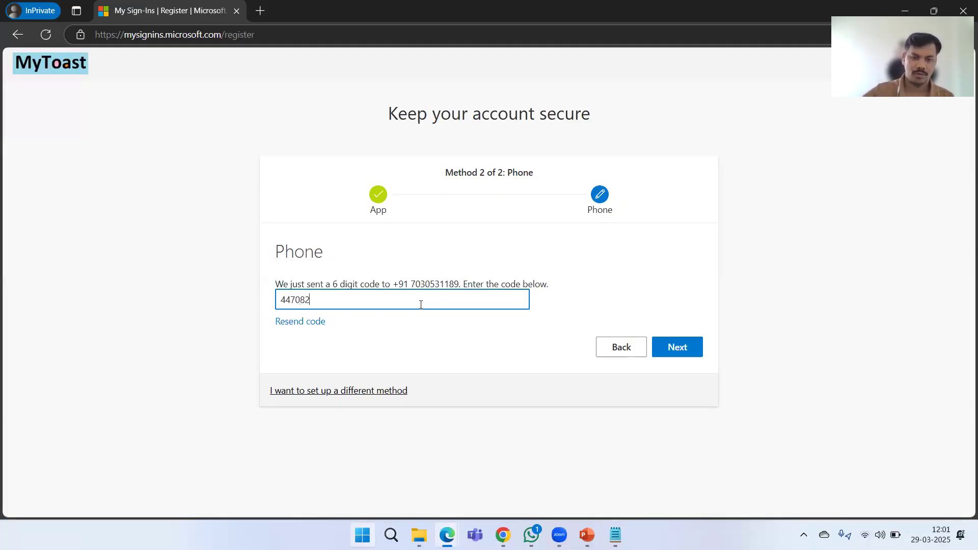
{"action": "left_click", "coordinate": [690, 350]}
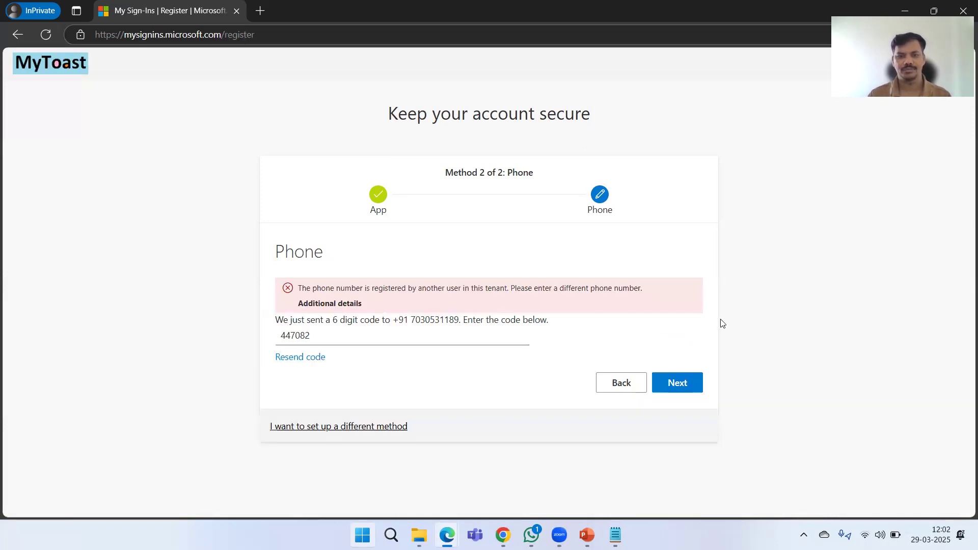
- Leave the rejected phone verification and ask to set up a different security method
{"action": "left_click", "coordinate": [358, 337]}
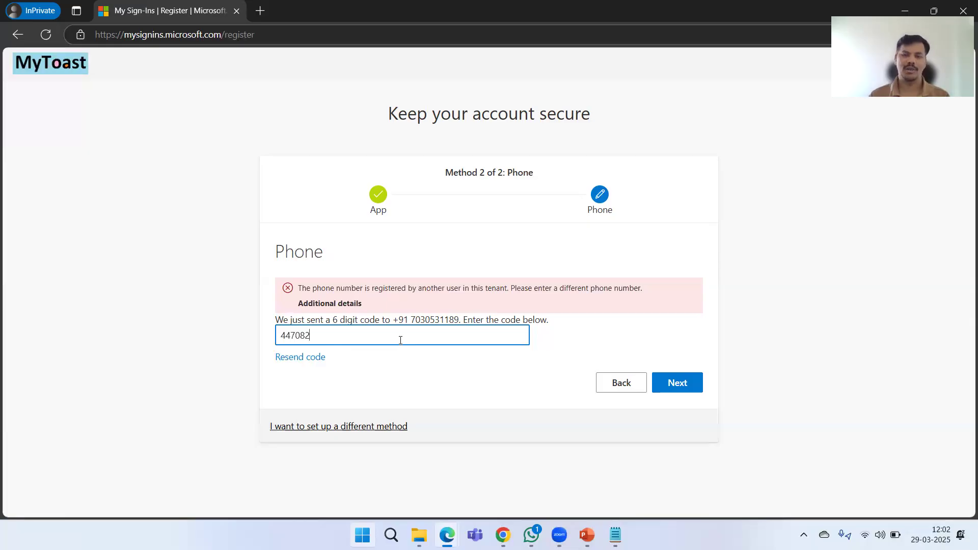
{"action": "left_click", "coordinate": [421, 371]}
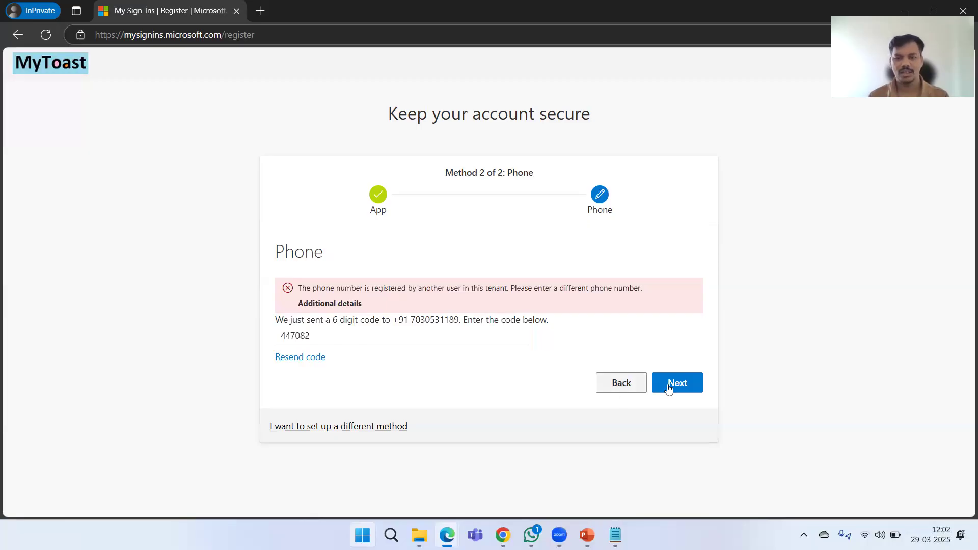
{"action": "left_click", "coordinate": [405, 425]}
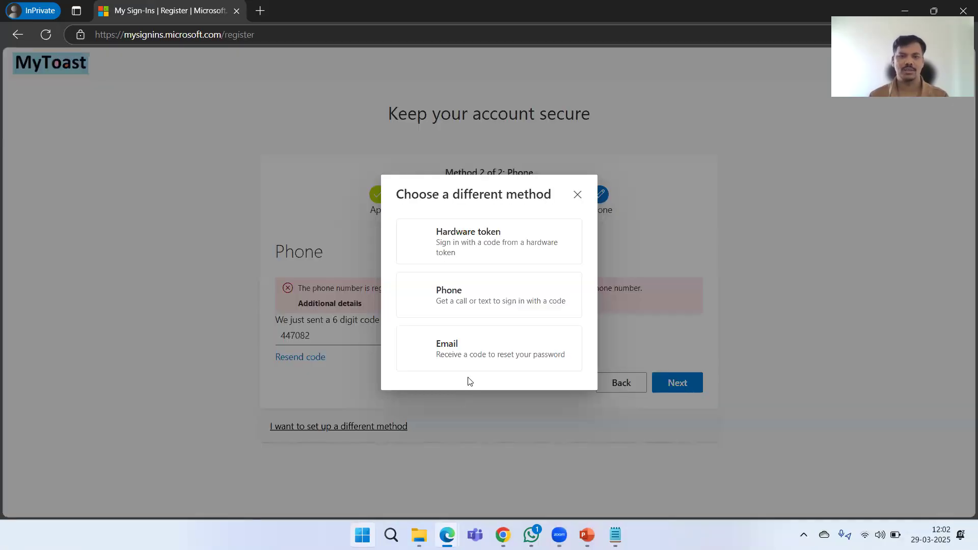
- Register Email as method 2 using the saved address and the emailed verification code
{"action": "left_click", "coordinate": [496, 356]}
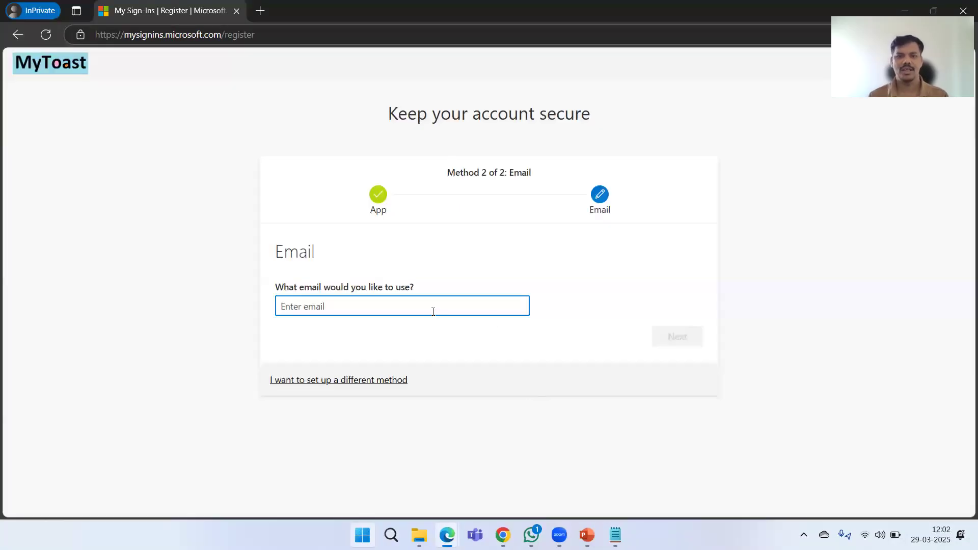
{"action": "left_click", "coordinate": [404, 311]}
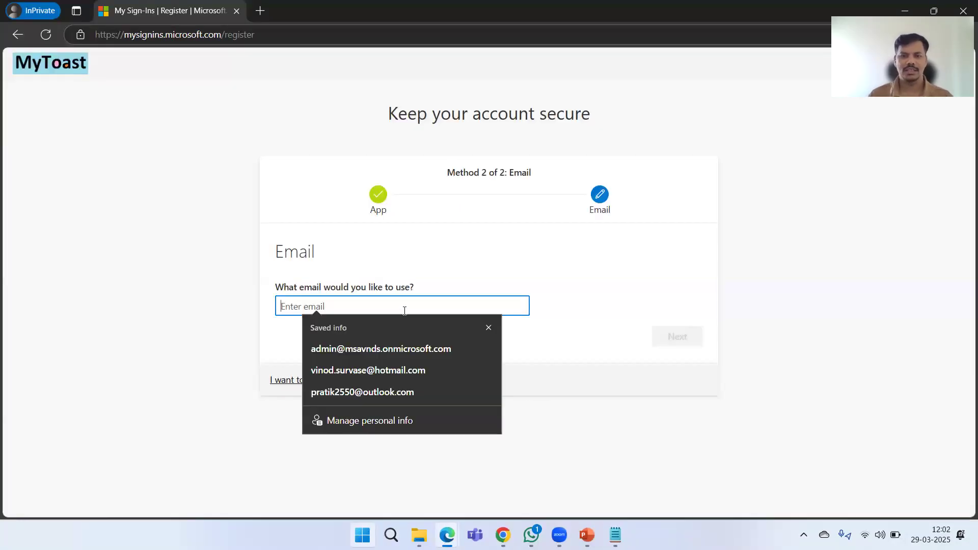
{"action": "left_click", "coordinate": [412, 369]}
{"action": "left_click", "coordinate": [671, 340]}
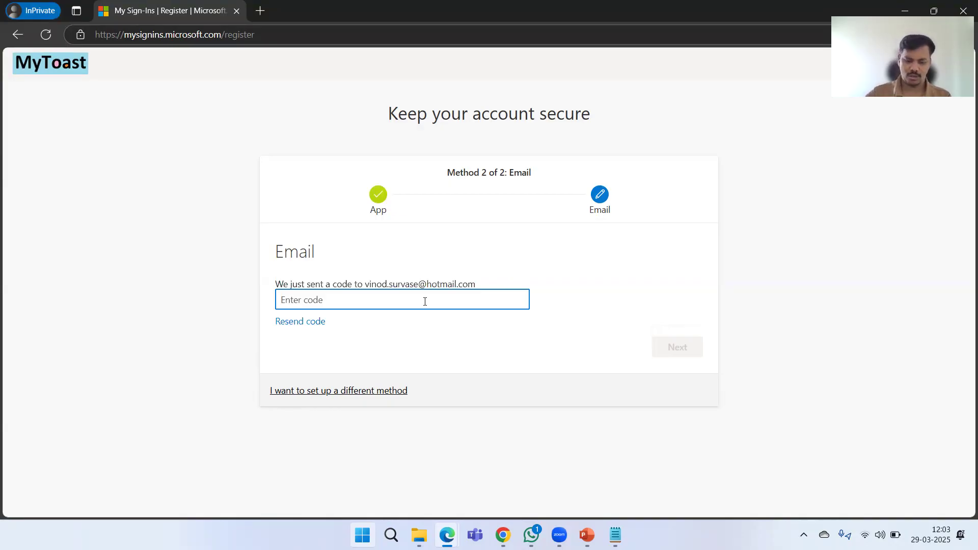
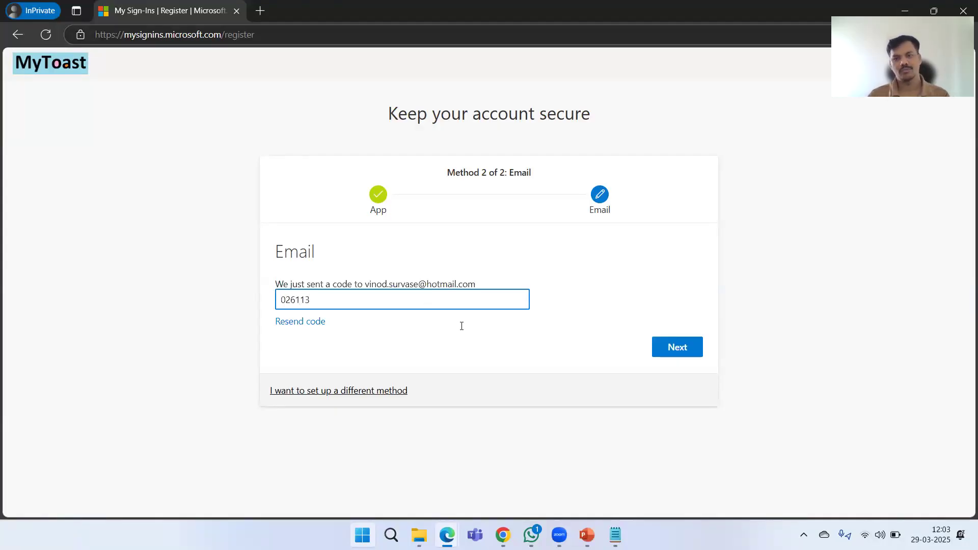
{"action": "left_click", "coordinate": [686, 347]}
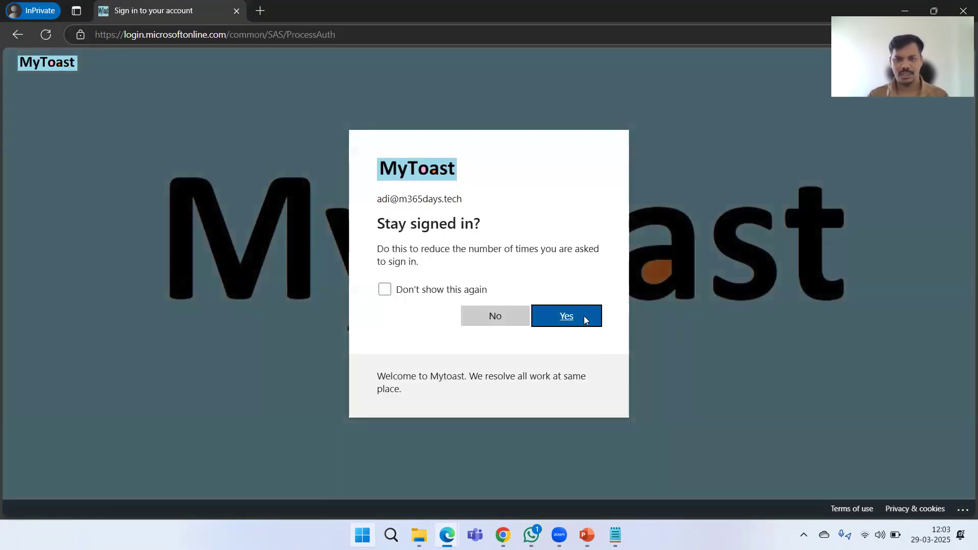
- Answer Yes to stay signed in, finish both welcome slides, then open and close the app launcher
{"action": "left_click", "coordinate": [585, 320]}
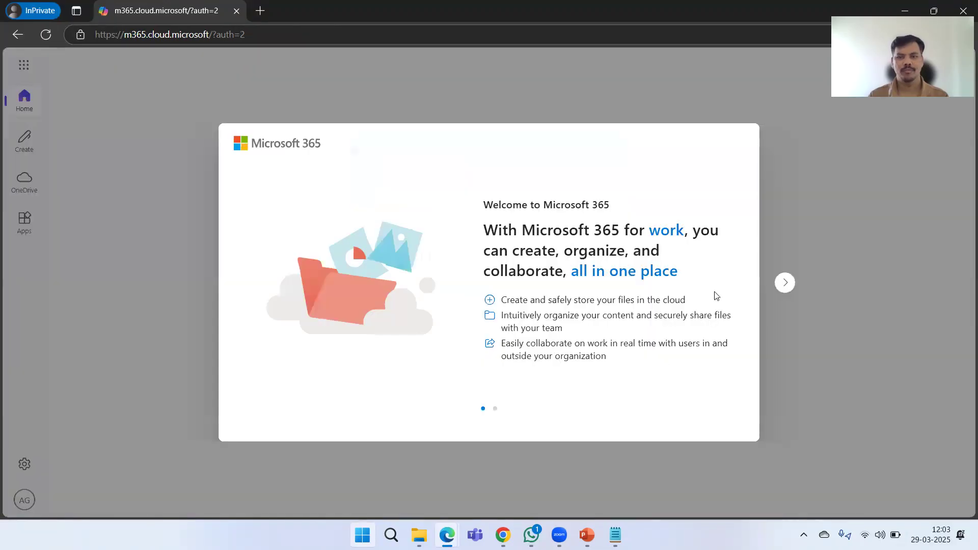
{"action": "left_click", "coordinate": [784, 285]}
{"action": "left_click", "coordinate": [784, 285]}
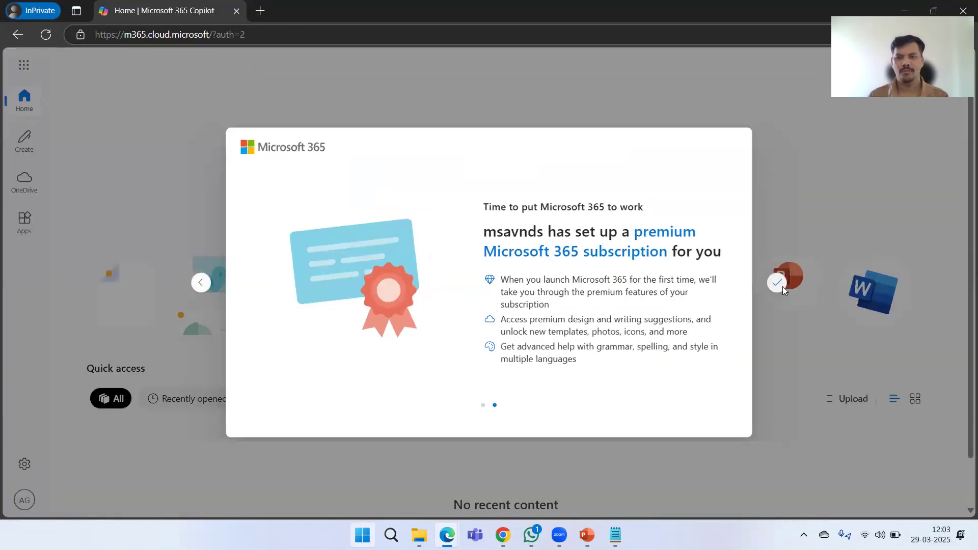
{"action": "left_click", "coordinate": [23, 66]}
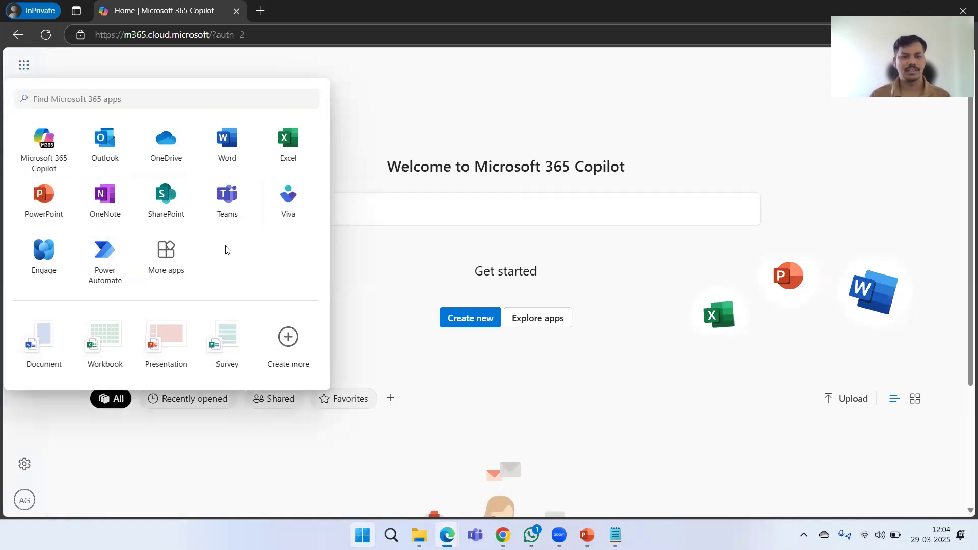
{"action": "left_click", "coordinate": [487, 122]}
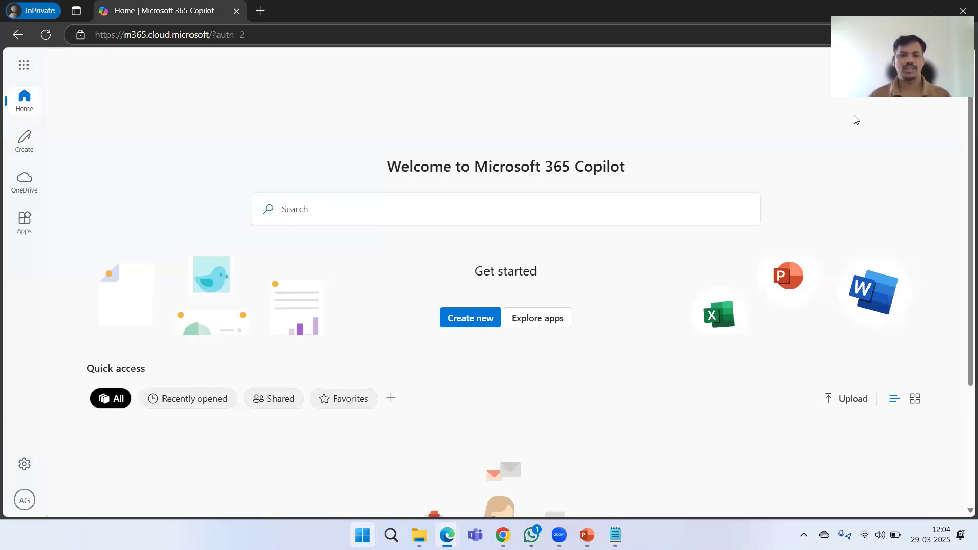